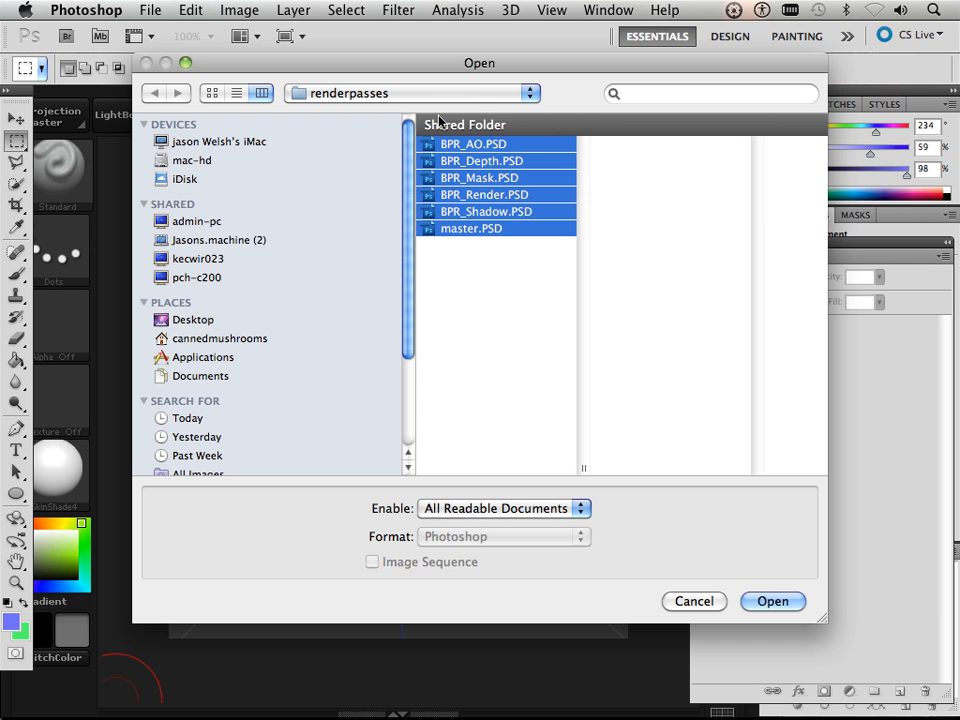
# - Switch to Adobe Bridge and select the five BPR pass files in the renderpasses folder, leaving out master.PSD
pyautogui.click(838, 703)
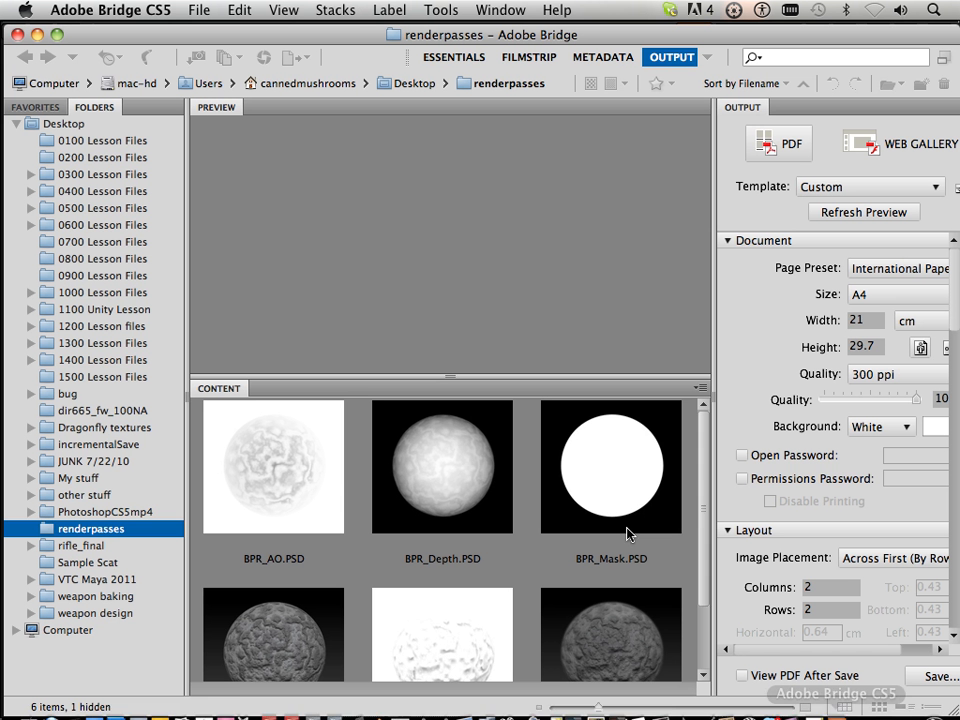
pyautogui.click(338, 479)
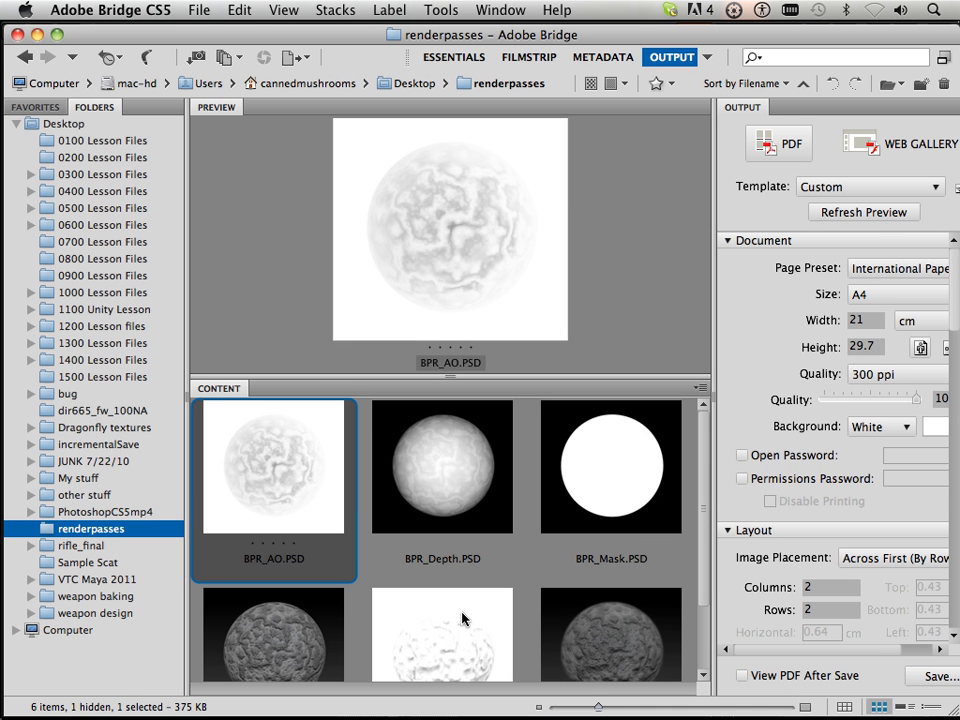
pyautogui.keyDown('shift'); pyautogui.click(570, 633); pyautogui.keyUp('shift')
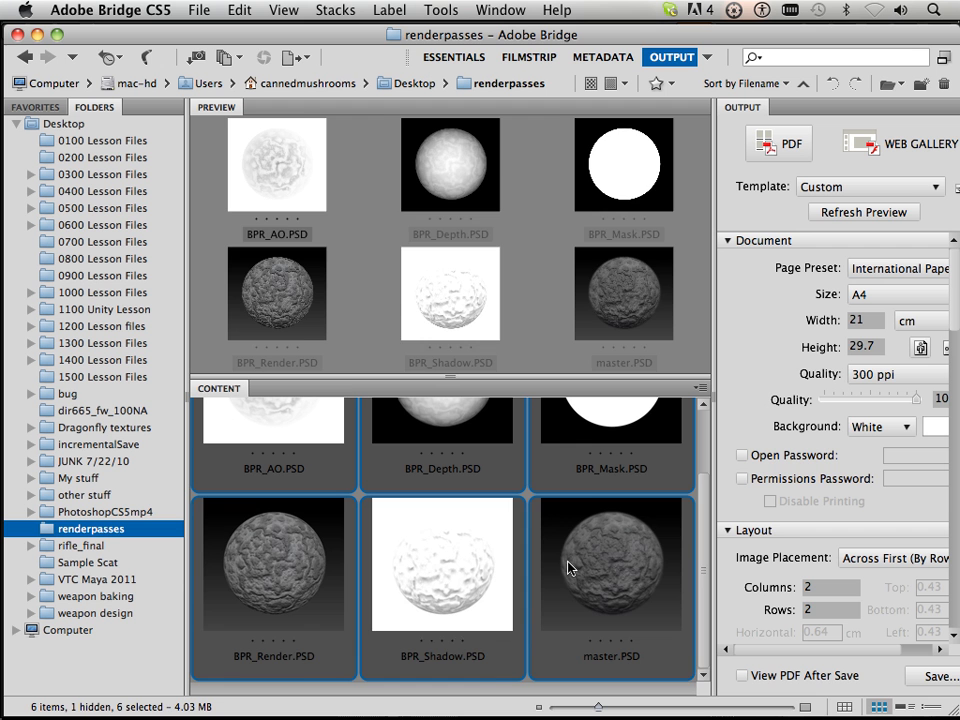
pyautogui.keyDown('super'); pyautogui.click(574, 572); pyautogui.keyUp('super')
pyautogui.scroll(2, 490, 450)
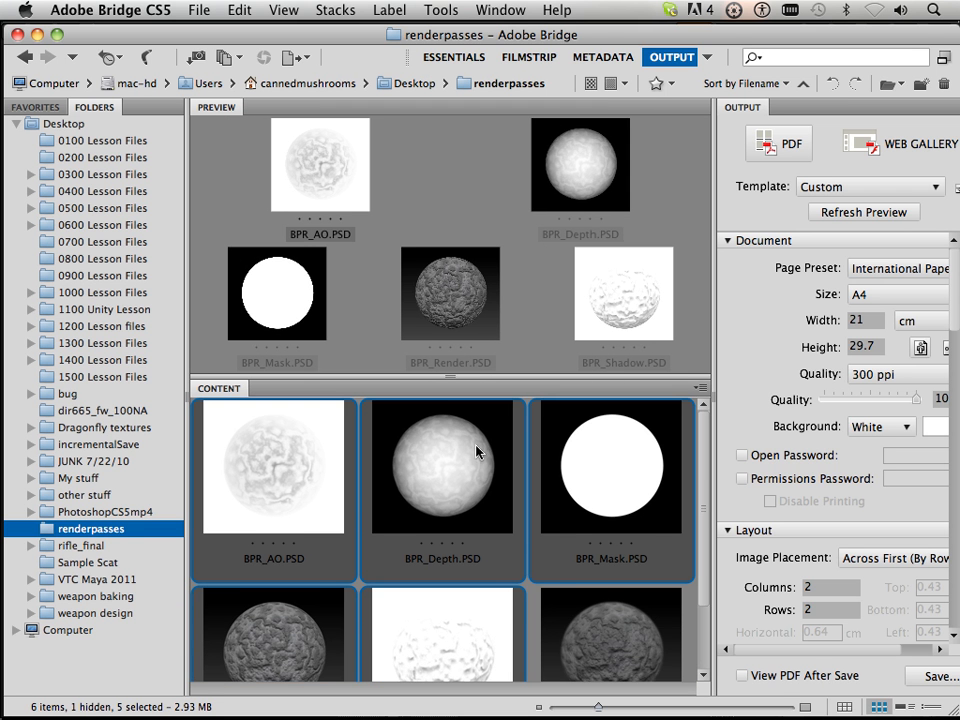
# - Locate the Load Files into Photoshop Layers command for the selected pass files without running it
pyautogui.click(437, 11)
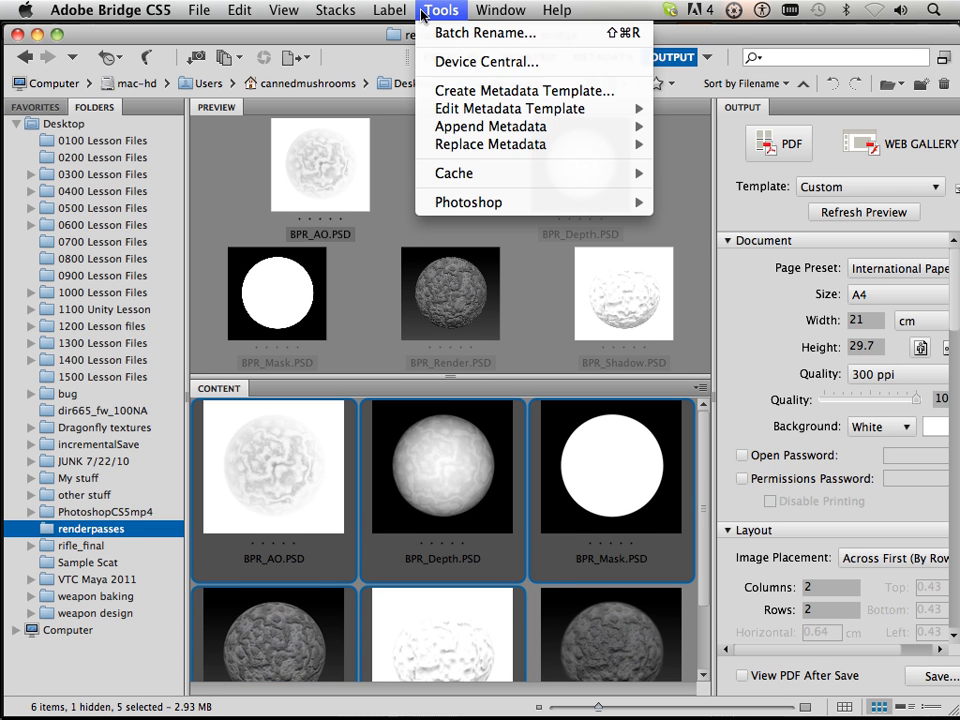
pyautogui.moveTo(489, 200)
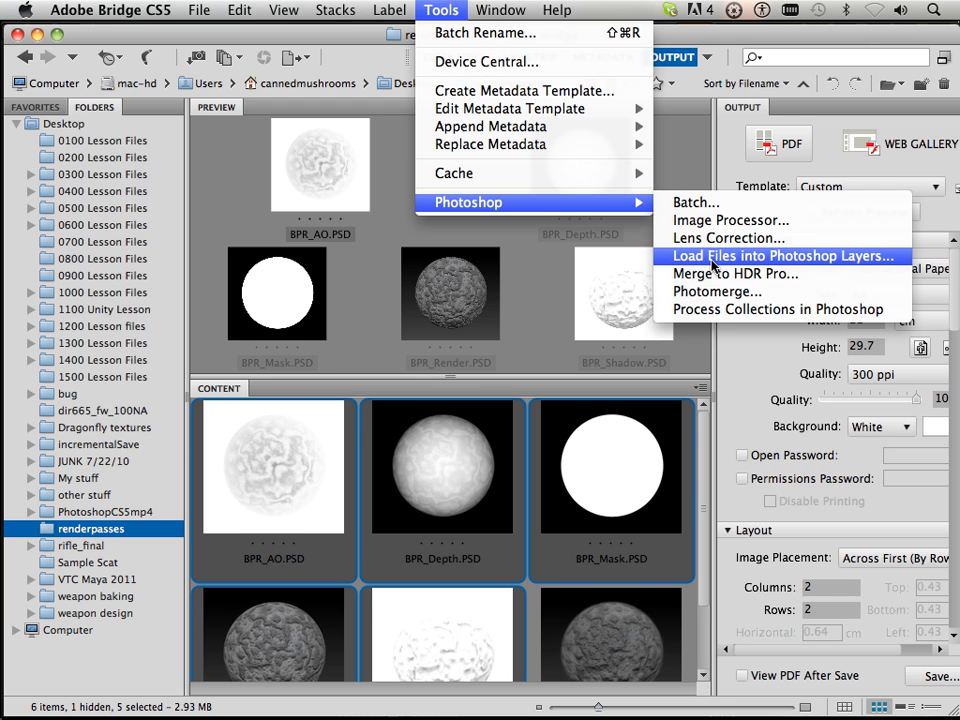
pyautogui.moveTo(488, 13)
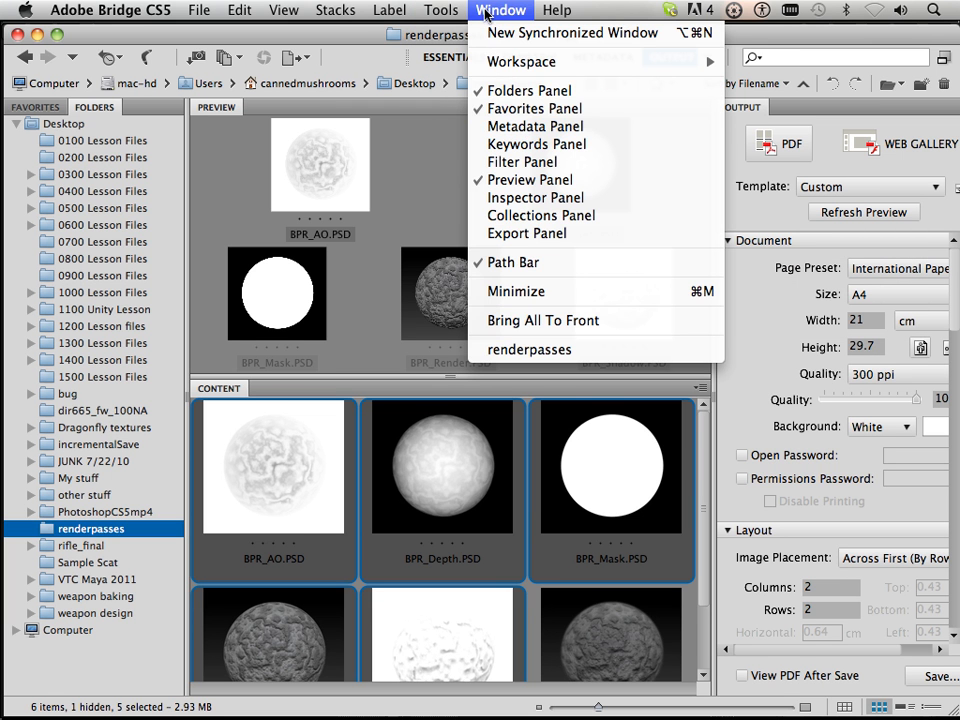
pyautogui.click(490, 321)
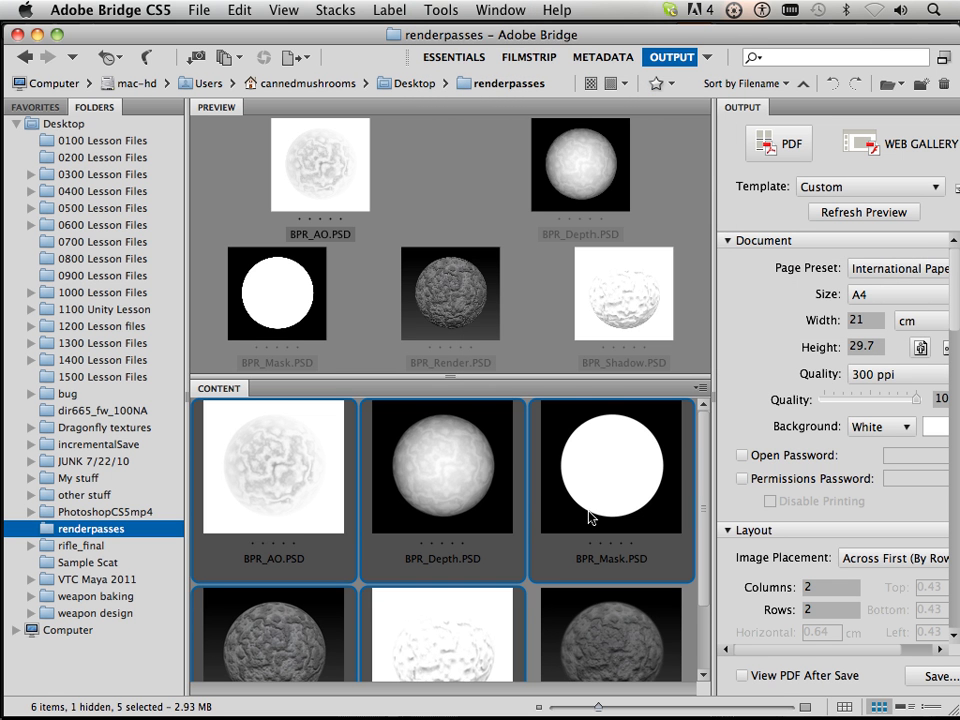
# - Preview the BPR_AO.PSD and BPR_Shadow.PSD passes individually
pyautogui.click(313, 558)
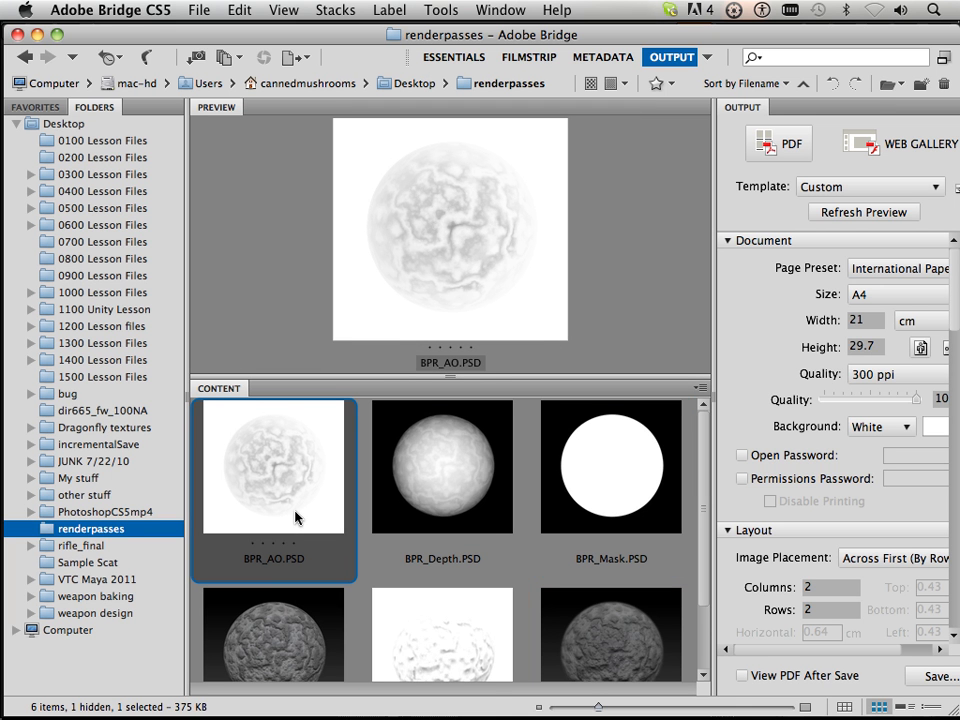
pyautogui.rightClick(296, 516)
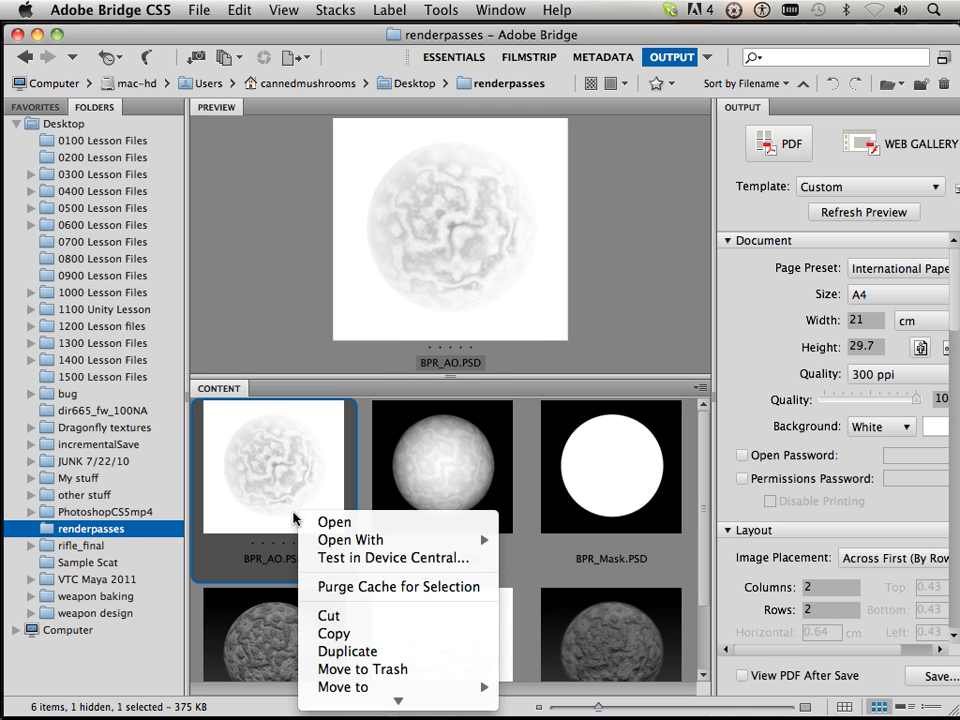
pyautogui.click(508, 636)
pyautogui.click(508, 638)
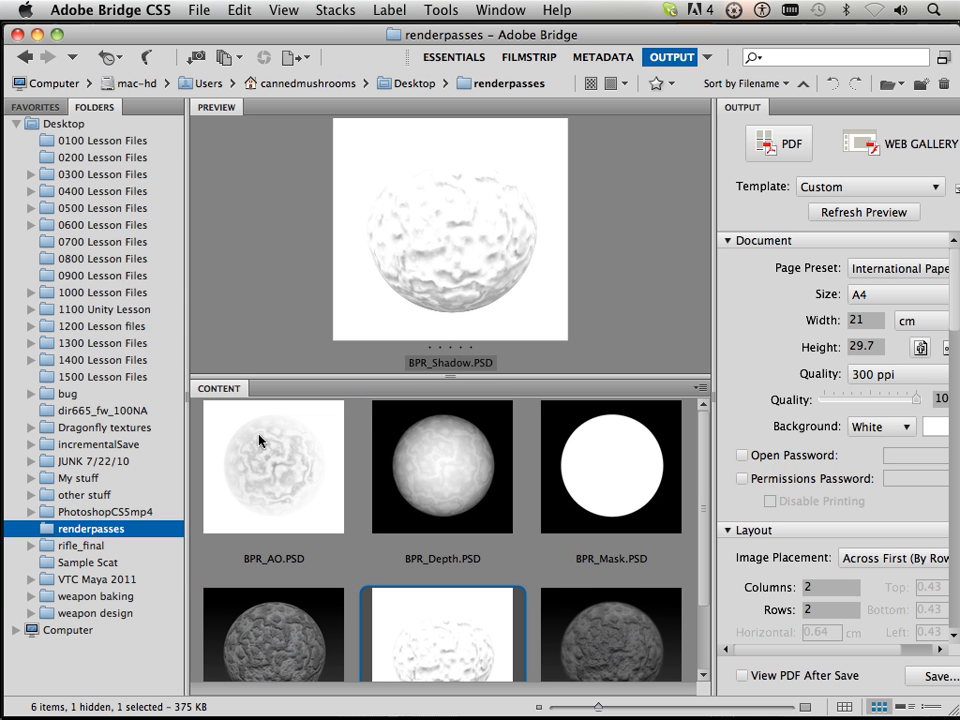
# - Switch back to Photoshop and open all six selected PSD files from the renderpasses folder
pyautogui.press('super+Tab')
pyautogui.press('super+Tab')
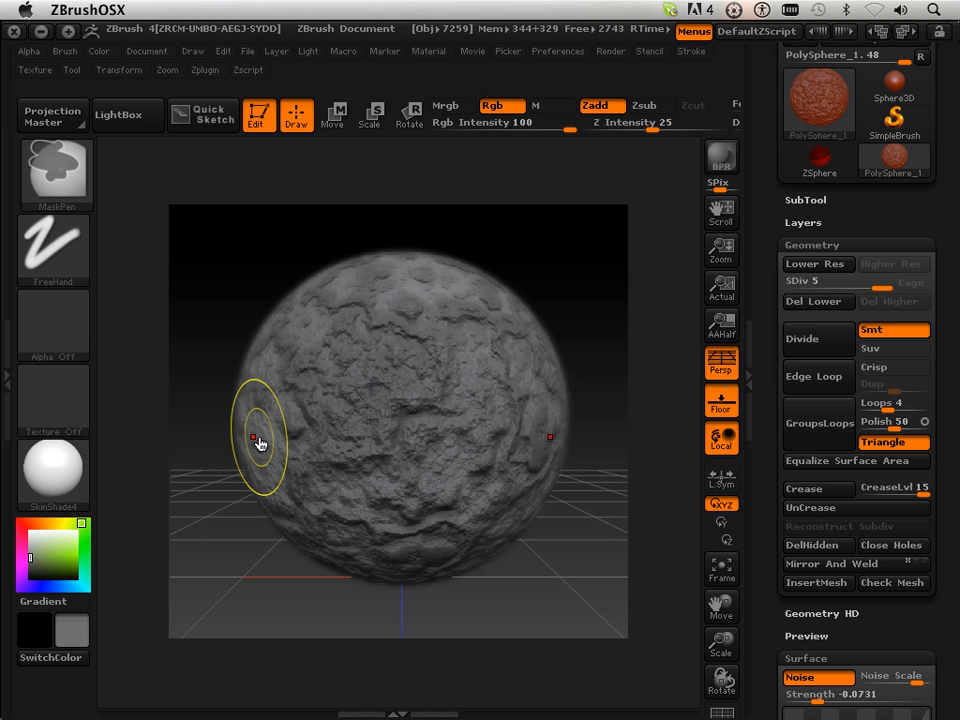
pyautogui.press('super+Tab')
pyautogui.press('super+Tab')
pyautogui.press('super+Tab')
pyautogui.press('super+Tab')
pyautogui.press('super+Tab')
pyautogui.press('super+Tab')
pyautogui.press('super+Tab')
pyautogui.press('super+Tab')
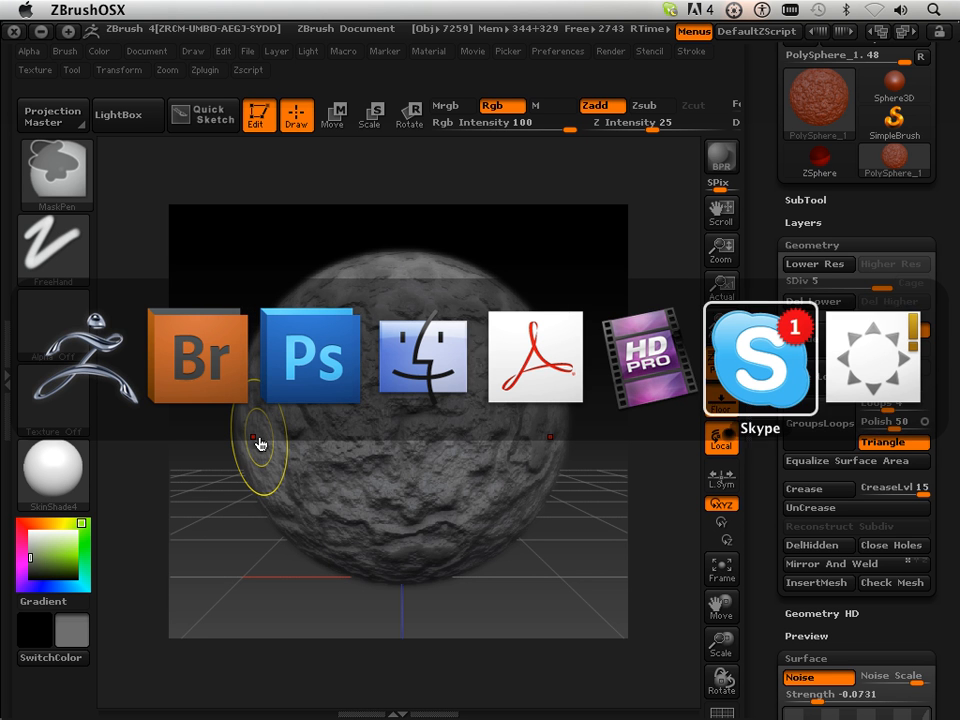
pyautogui.press('super+Tab')
pyautogui.press('super+Tab')
pyautogui.press('super+Tab')
pyautogui.press('super+Tab')
pyautogui.press('super+Tab')
pyautogui.press('super+Tab')
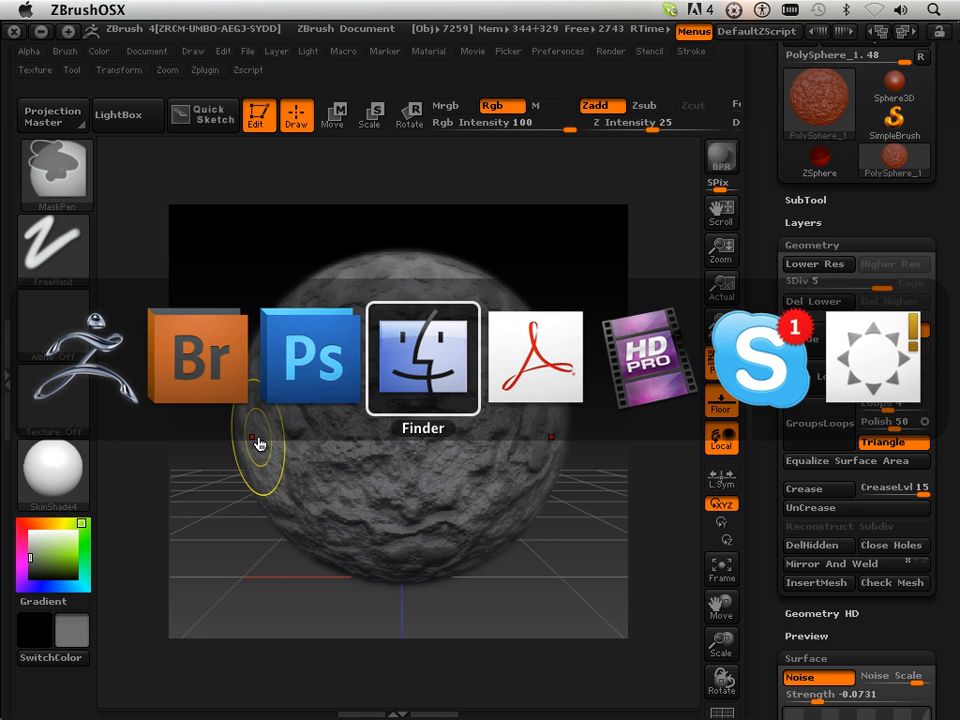
pyautogui.press('super+Tab')
pyautogui.press('super+Tab')
pyautogui.press('super+Tab')
pyautogui.press('super+Tab')
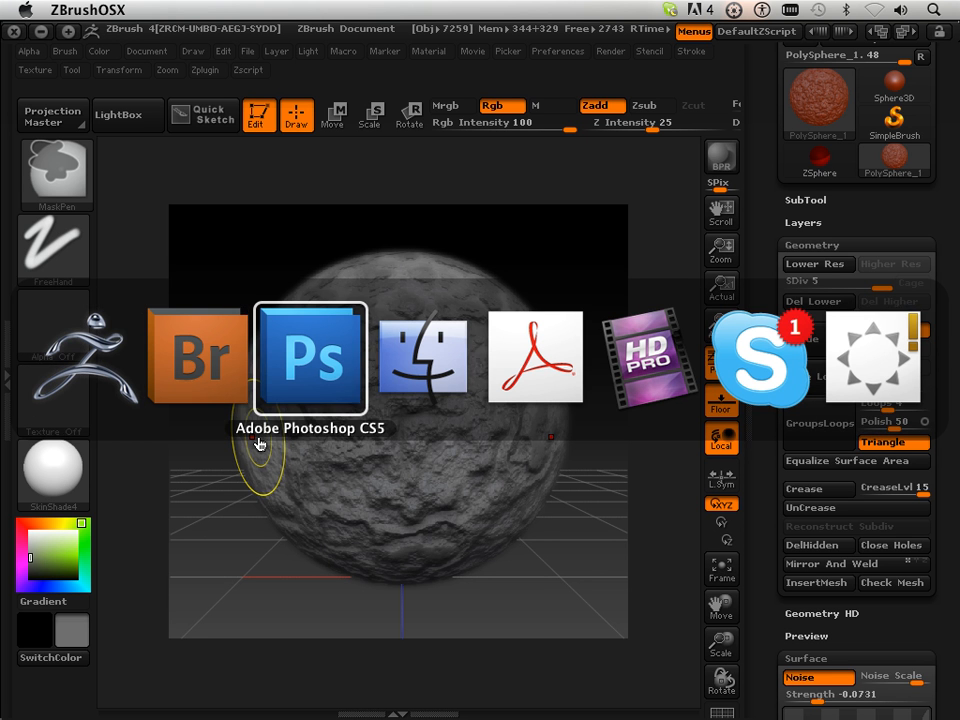
pyautogui.click(765, 604)
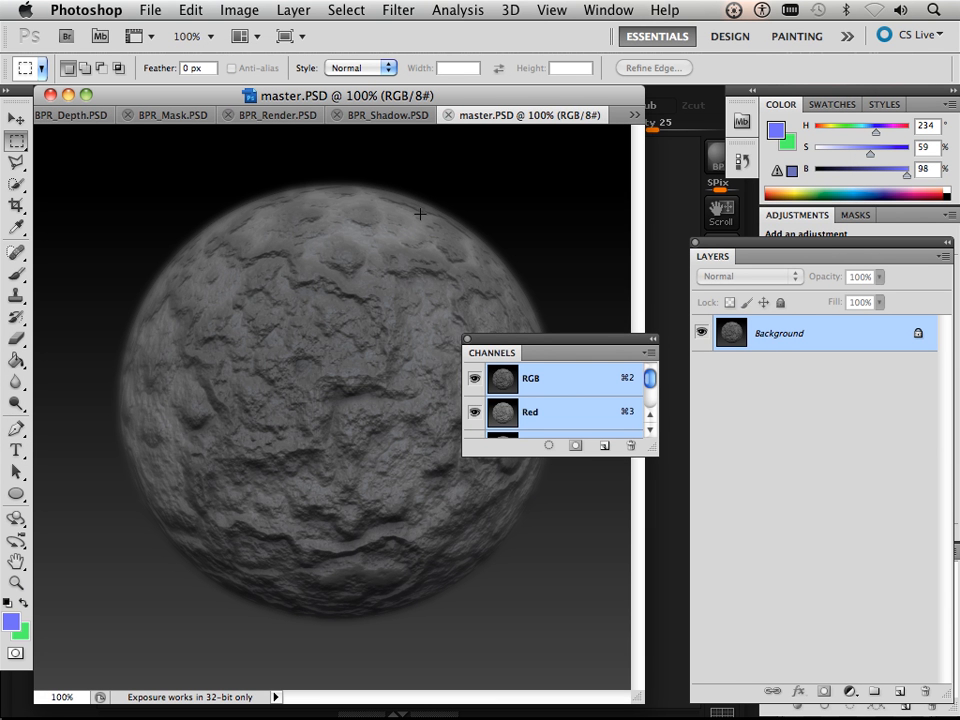
# - Dock the floating Channels panel alongside Layers and move the document window slightly away from the tools
pyautogui.moveTo(527, 356); pyautogui.dragTo(789, 259)
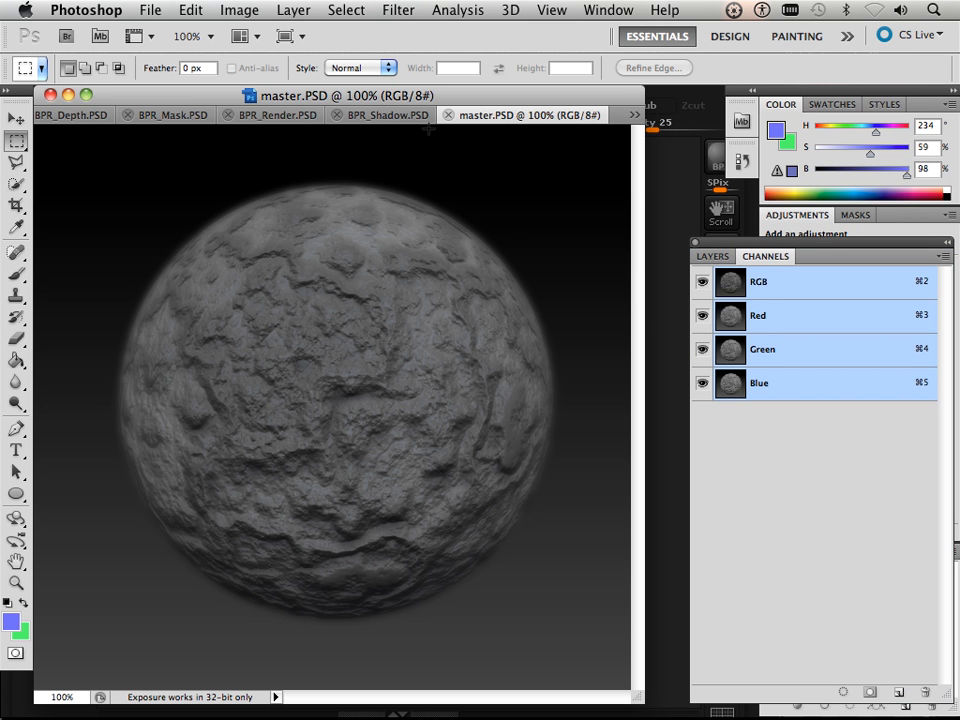
pyautogui.moveTo(388, 102); pyautogui.dragTo(423, 103)
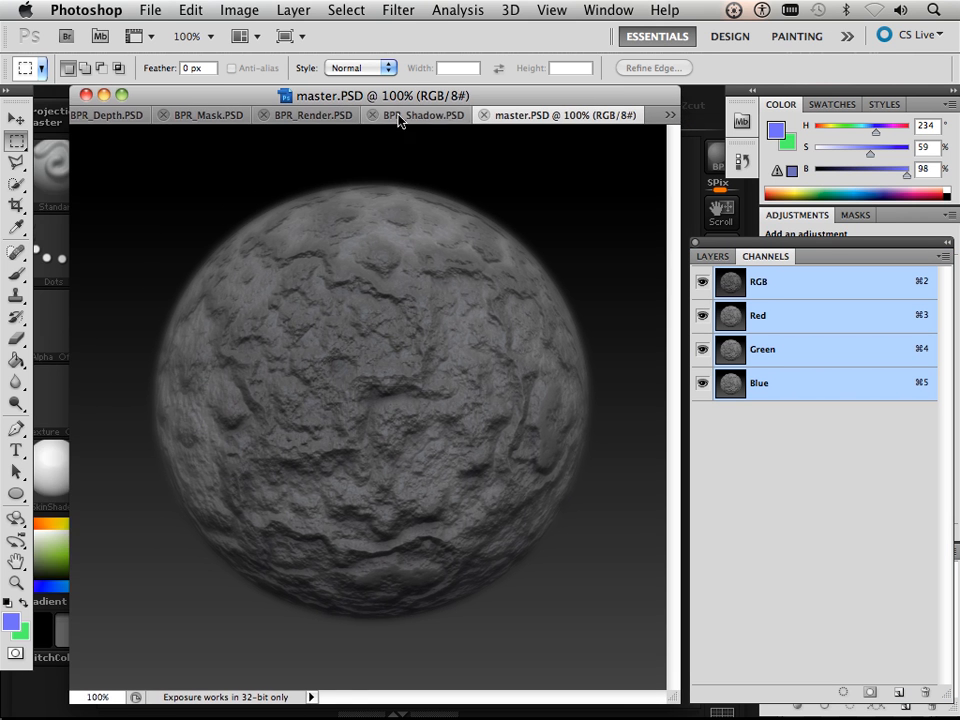
# - Duplicate the Gray channel of BPR_Depth.PSD into BPR_Render.PSD, accepting the bit depth difference
pyautogui.click(302, 119)
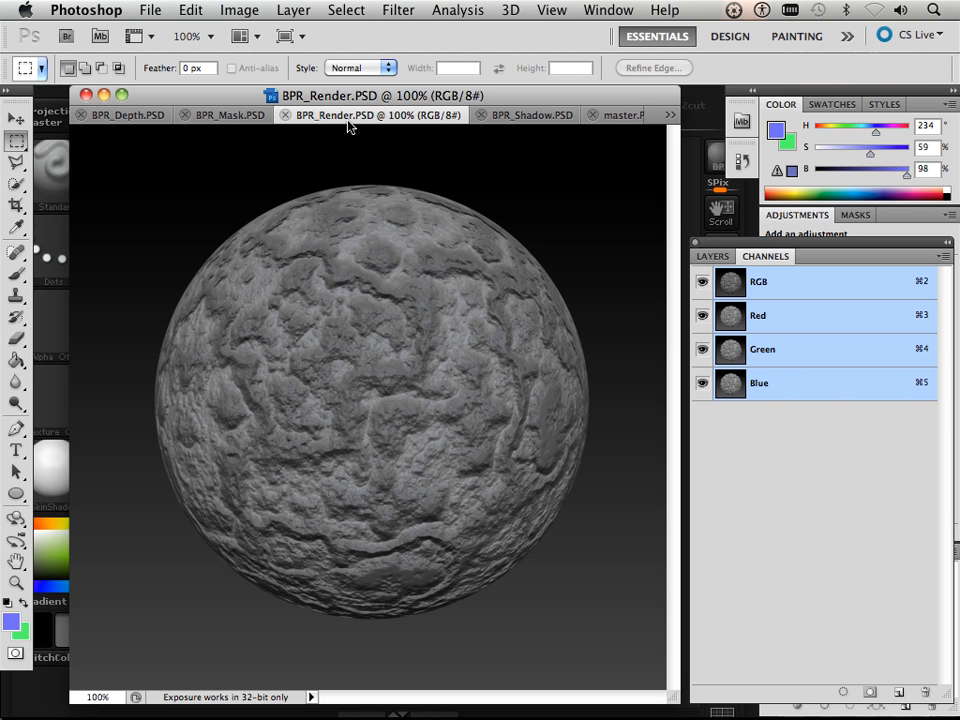
pyautogui.click(129, 115)
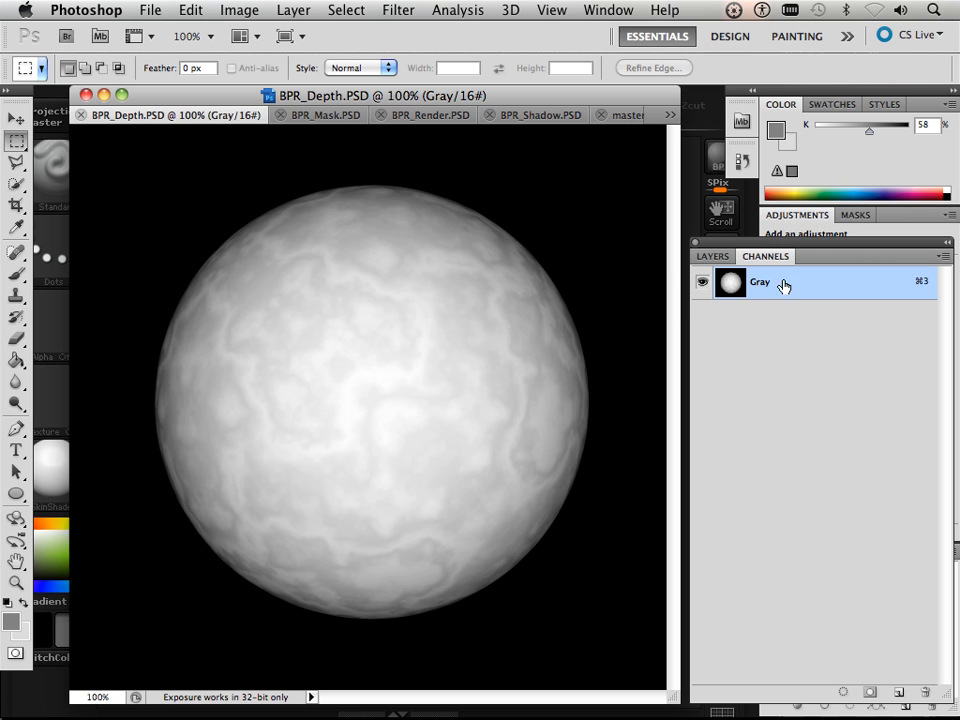
pyautogui.rightClick(842, 284)
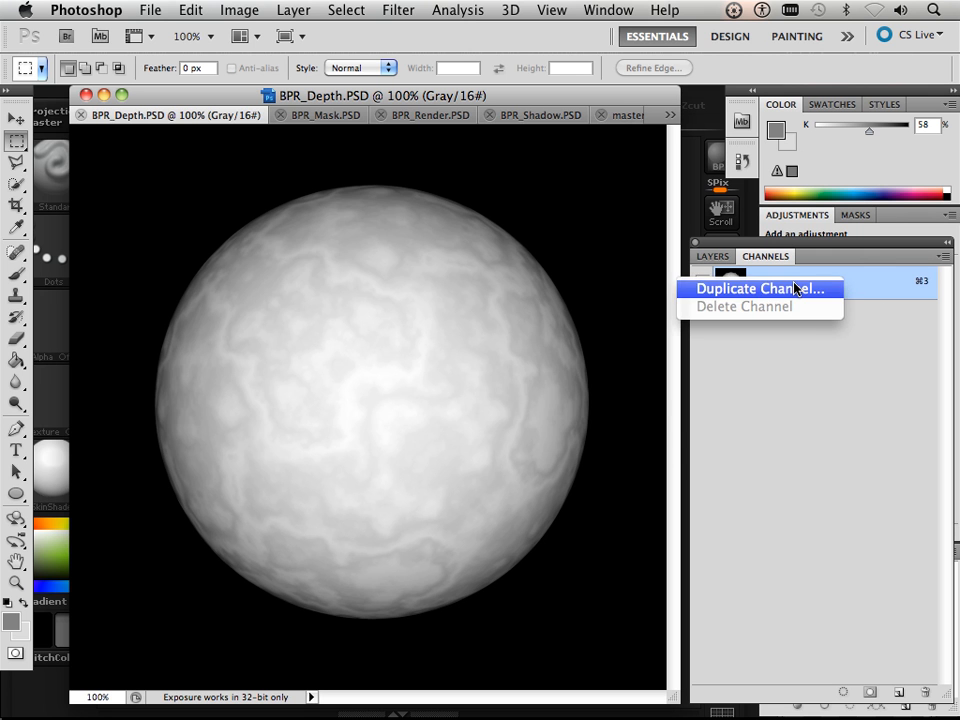
pyautogui.click(796, 289)
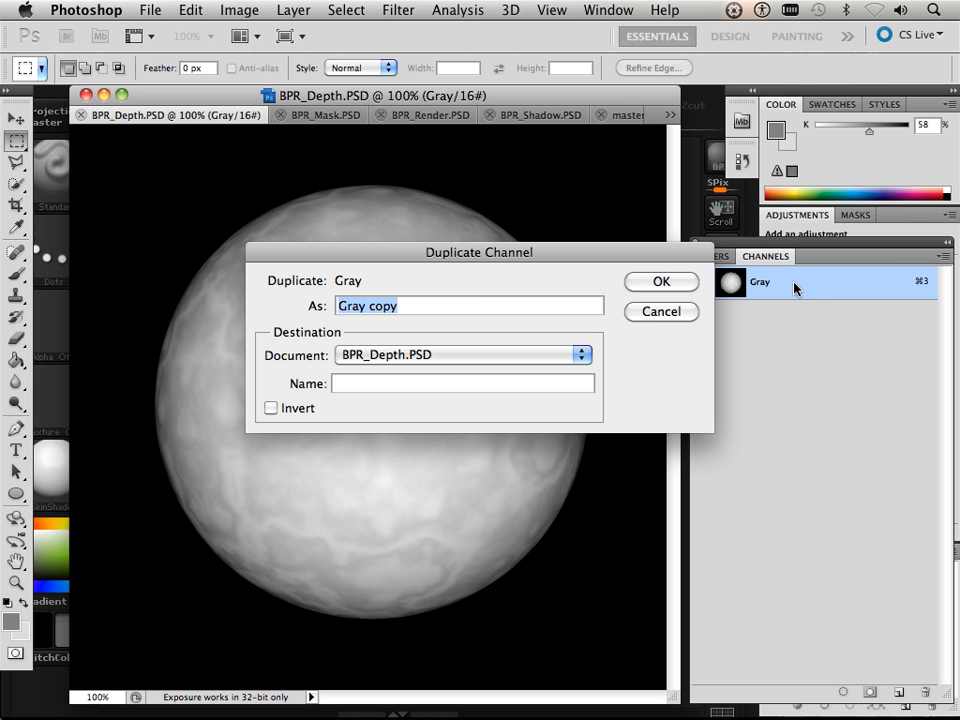
pyautogui.click(590, 357)
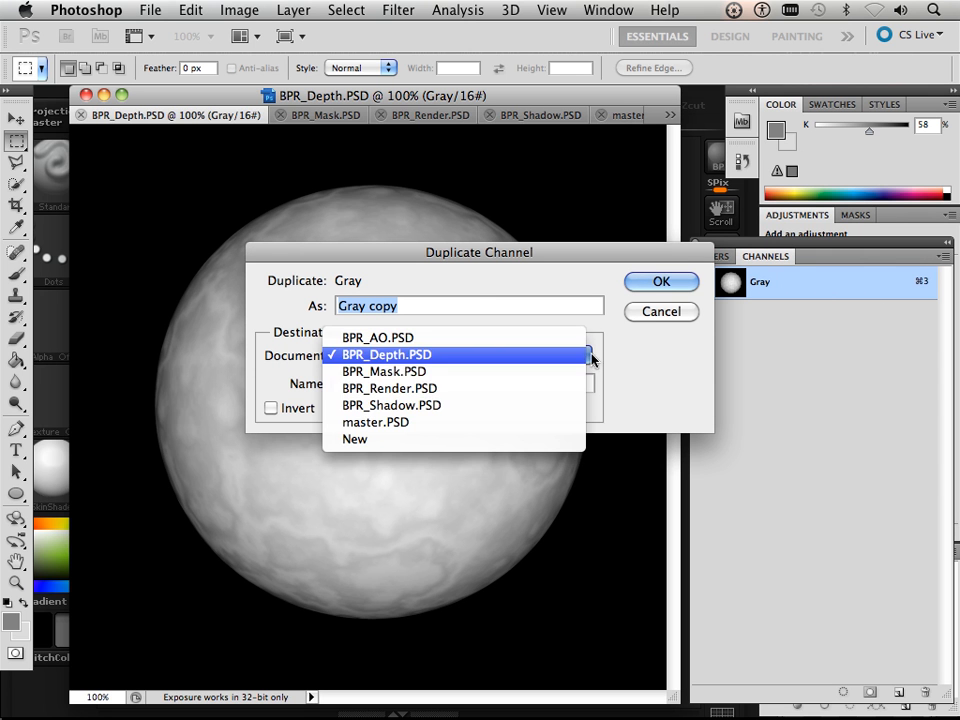
pyautogui.click(529, 392)
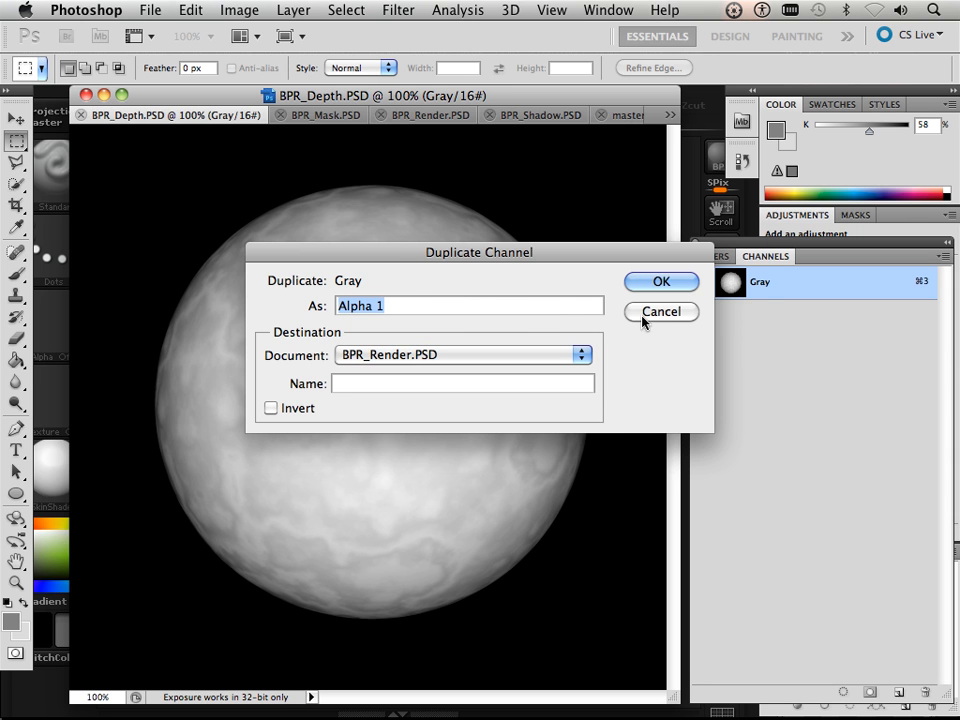
pyautogui.click(657, 283)
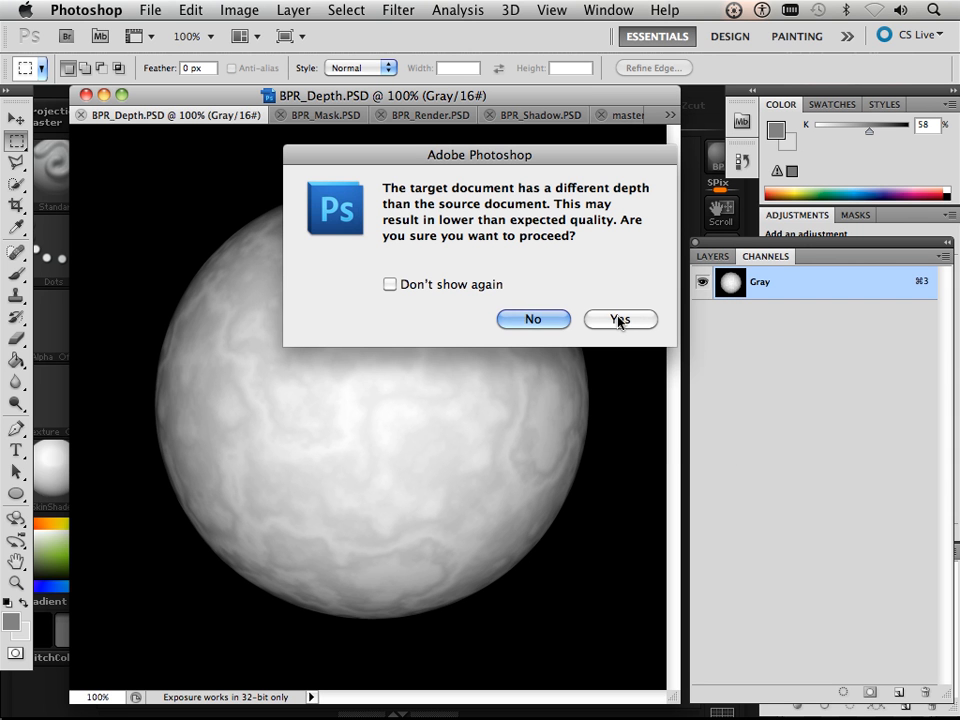
pyautogui.click(619, 320)
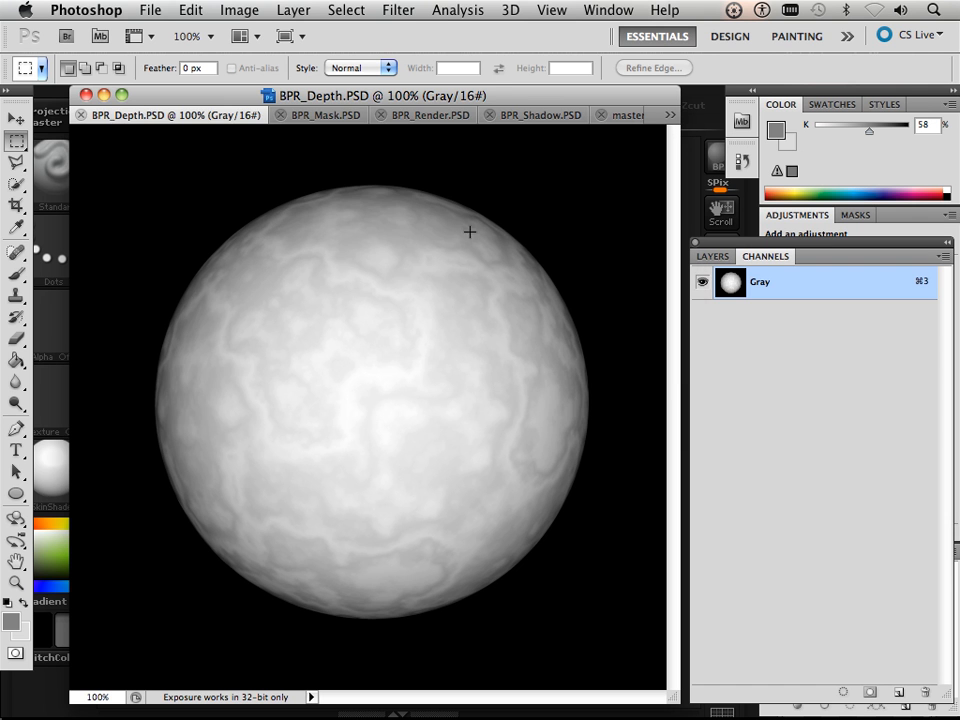
# - Check the copied depth channel in BPR_Render.PSD and view the mask in BPR_Mask.PSD
pyautogui.click(427, 123)
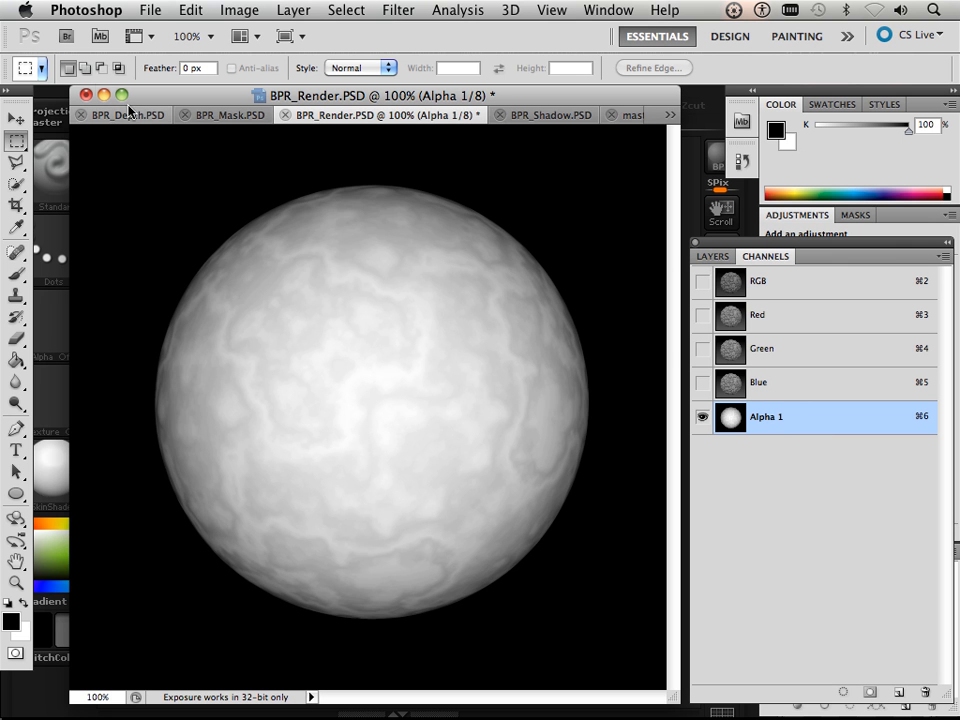
pyautogui.click(216, 117)
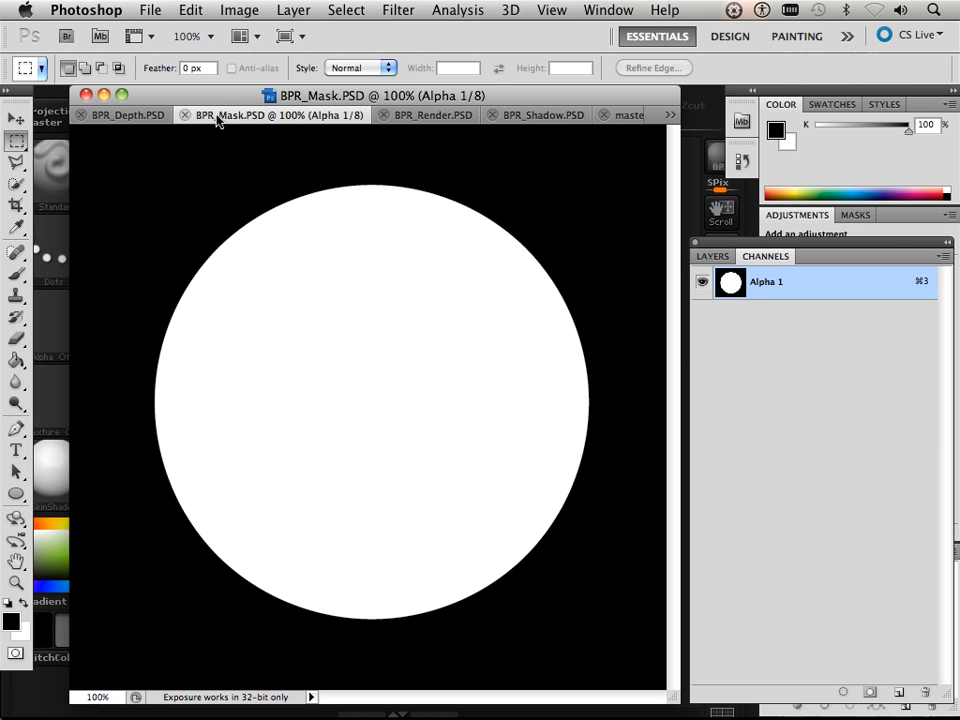
pyautogui.click(415, 119)
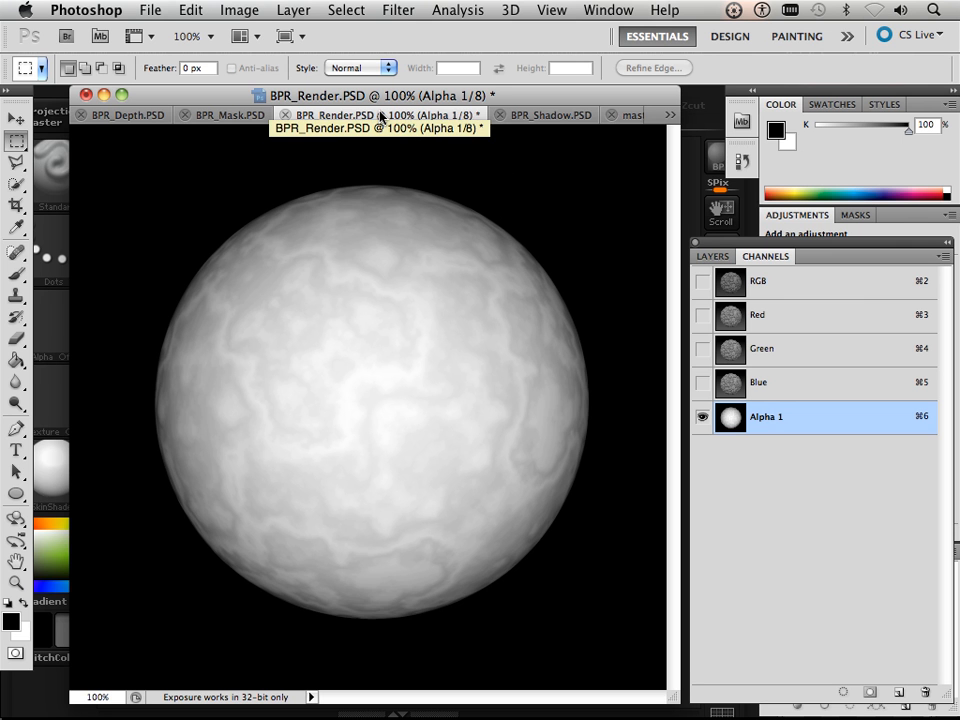
# - Convert BPR_Shadow.PSD from Multichannel to Grayscale and on to RGB Color mode
pyautogui.click(540, 117)
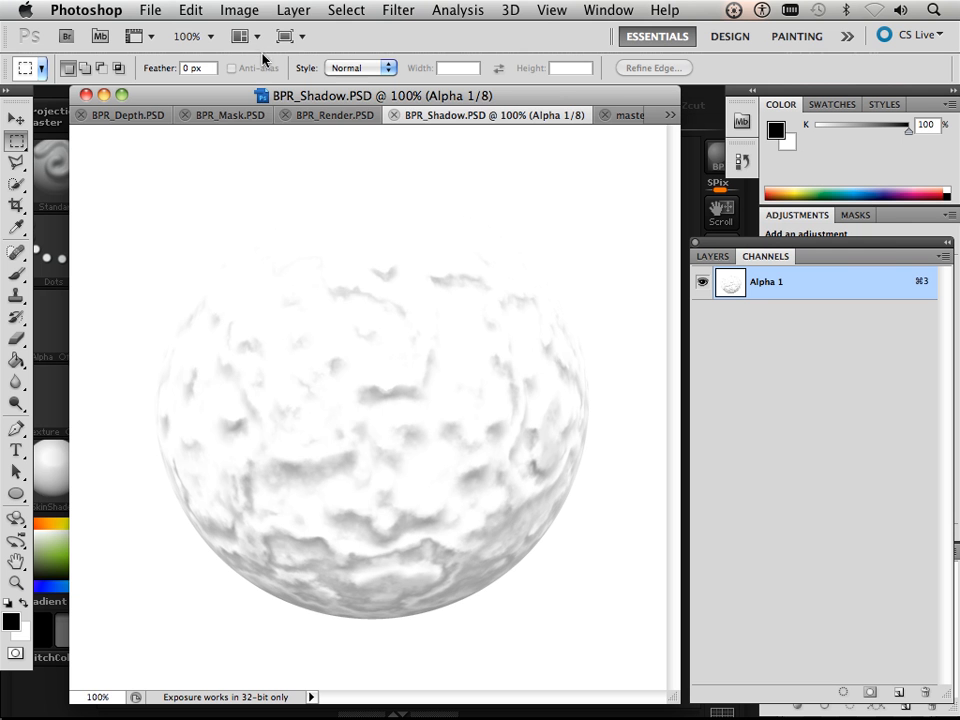
pyautogui.click(248, 15)
pyautogui.moveTo(264, 32)
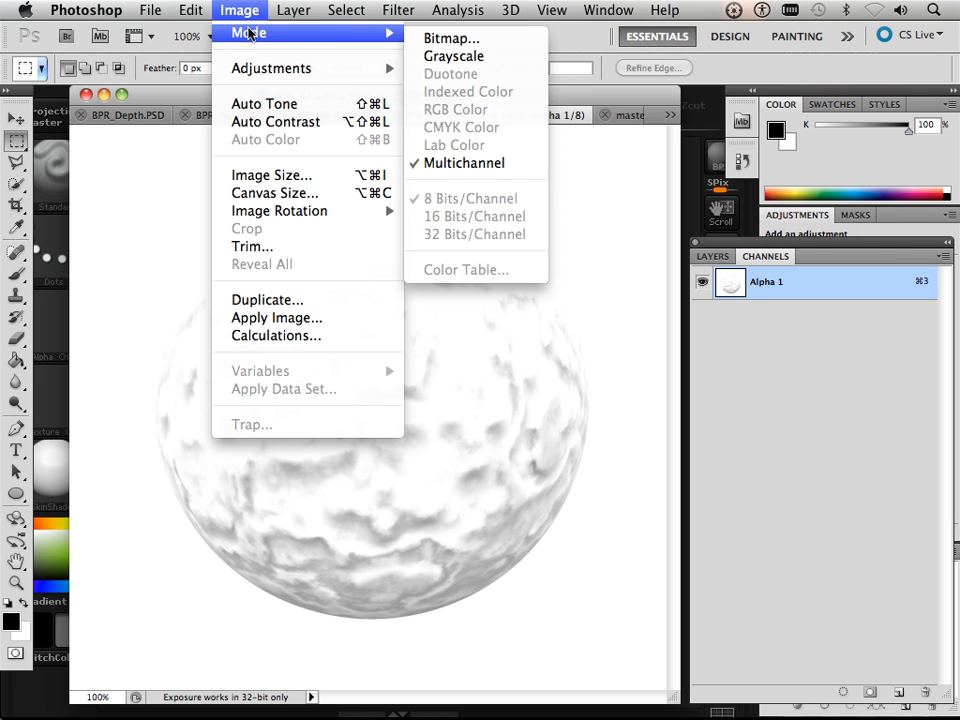
pyautogui.click(449, 57)
pyautogui.click(240, 10)
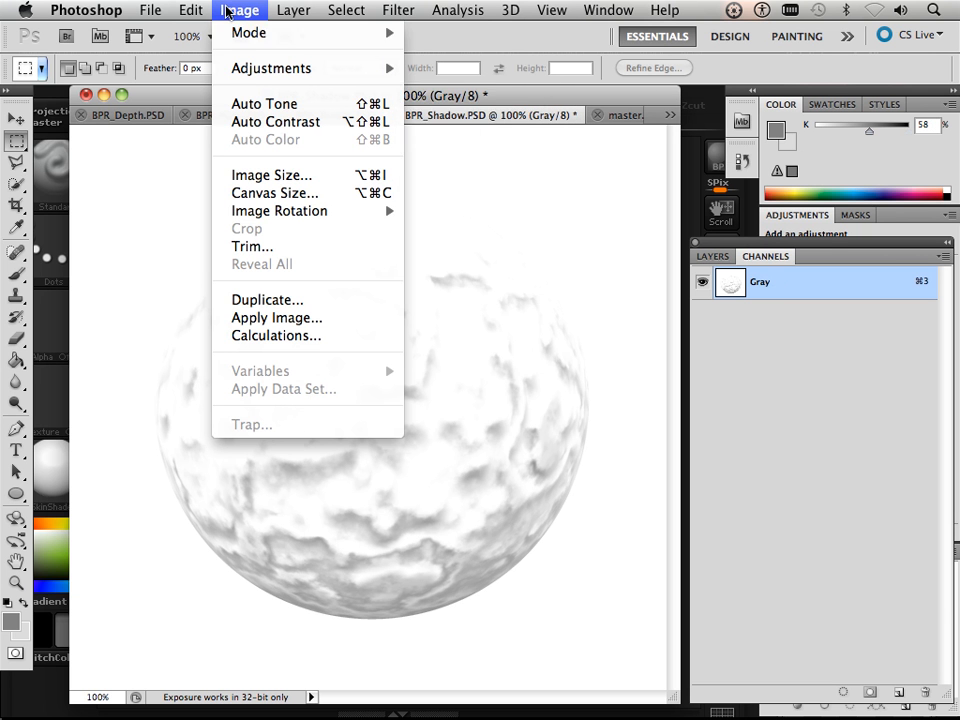
pyautogui.moveTo(300, 36)
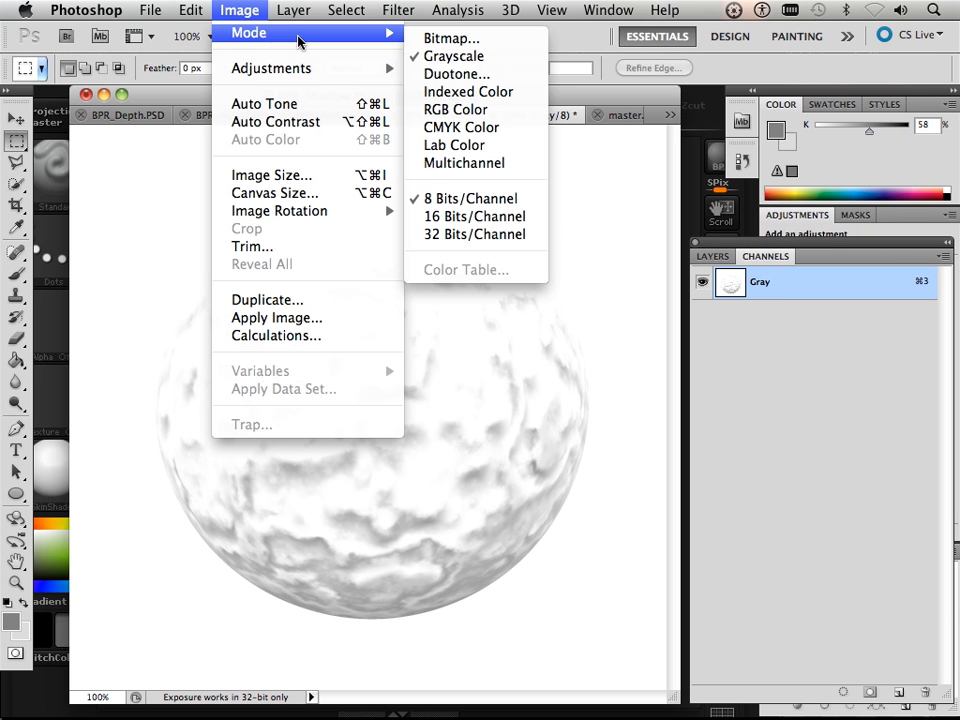
pyautogui.click(463, 118)
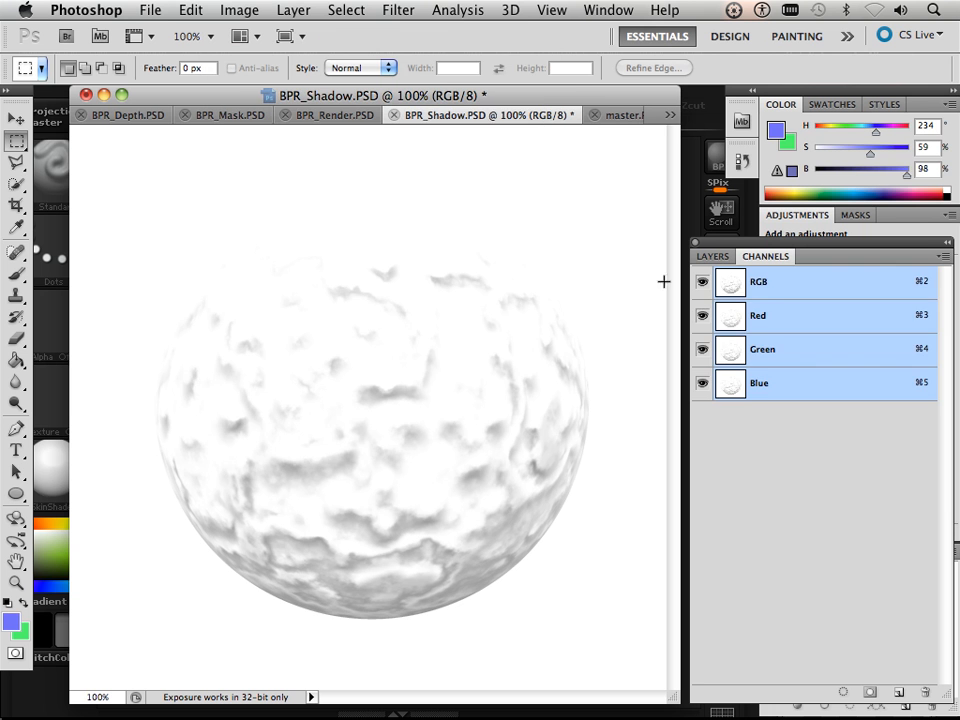
# - Duplicate the Background layer of BPR_Shadow.PSD into BPR_Render.PSD, look at master.PSD, and check the copied layer in BPR_Render.PSD
pyautogui.click(716, 257)
pyautogui.rightClick(818, 334)
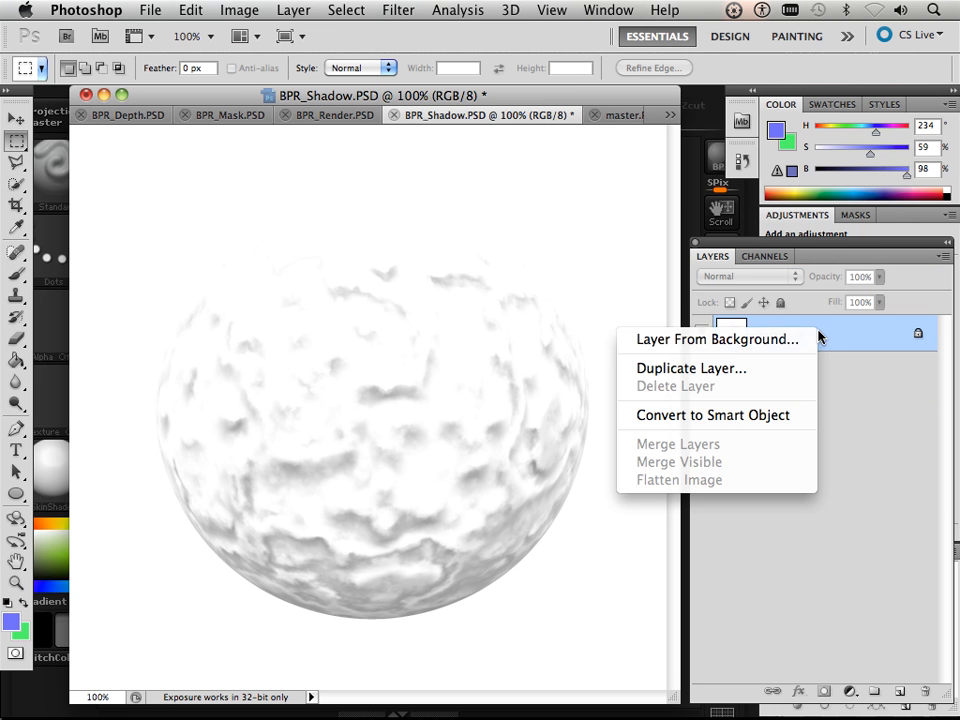
pyautogui.click(793, 370)
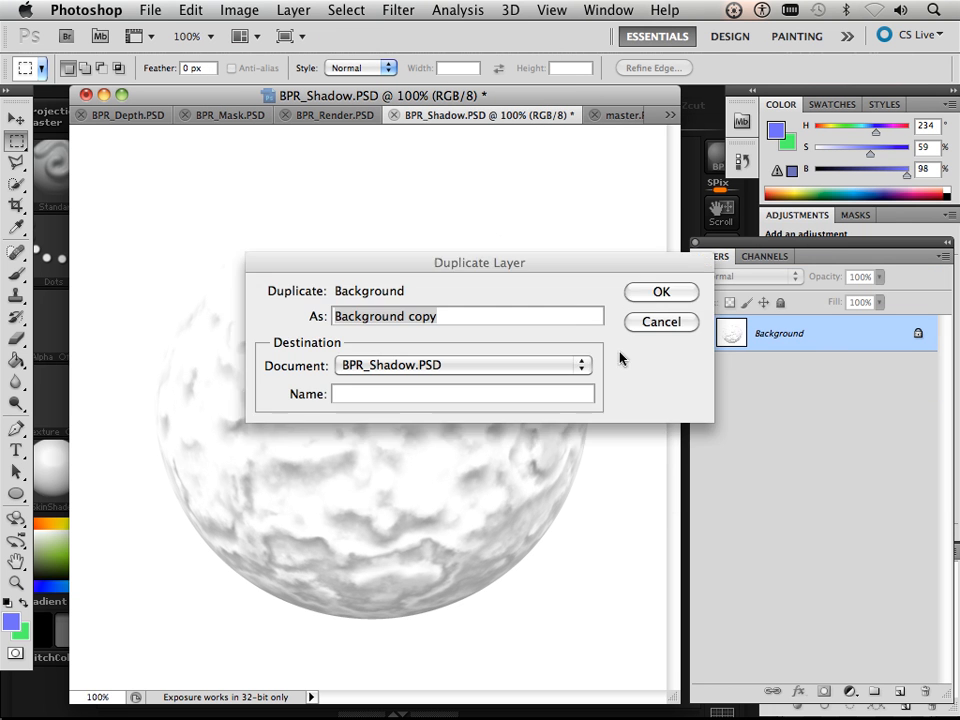
pyautogui.click(530, 366)
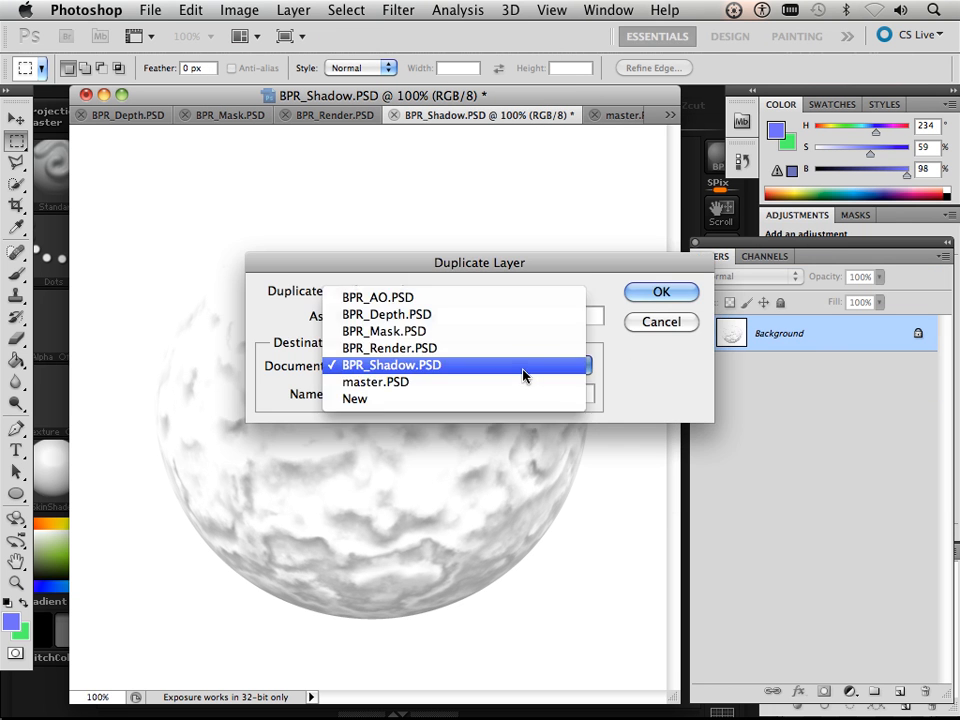
pyautogui.click(475, 350)
pyautogui.click(657, 296)
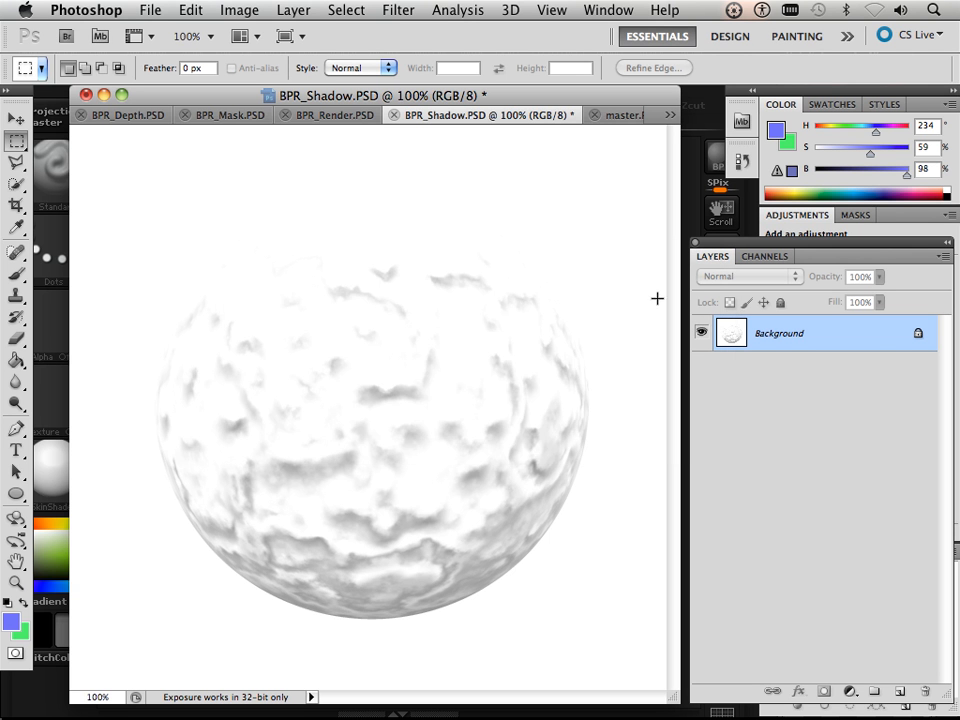
pyautogui.click(615, 117)
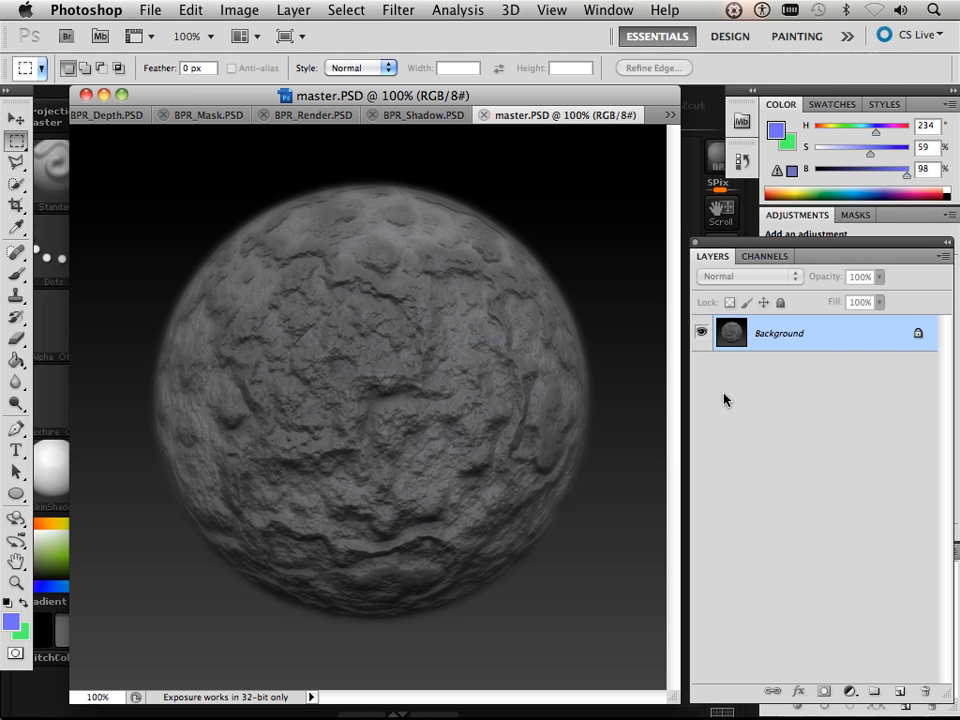
pyautogui.click(414, 117)
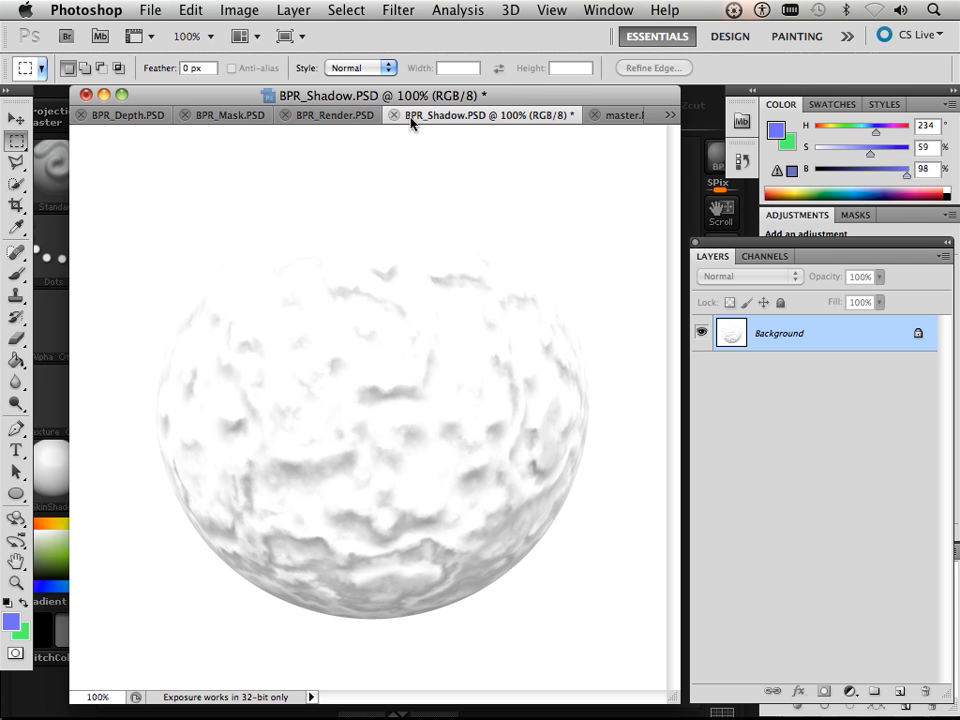
pyautogui.click(336, 117)
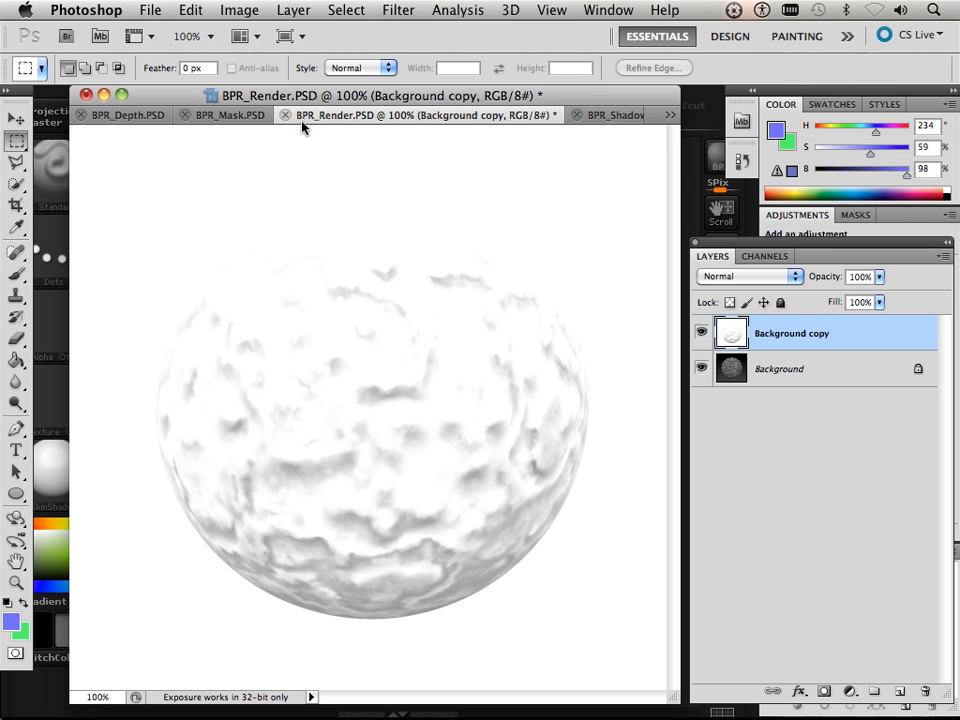
# - Convert BPR_AO.PSD from Multichannel to Grayscale and on to RGB Color mode
pyautogui.click(221, 121)
pyautogui.click(131, 121)
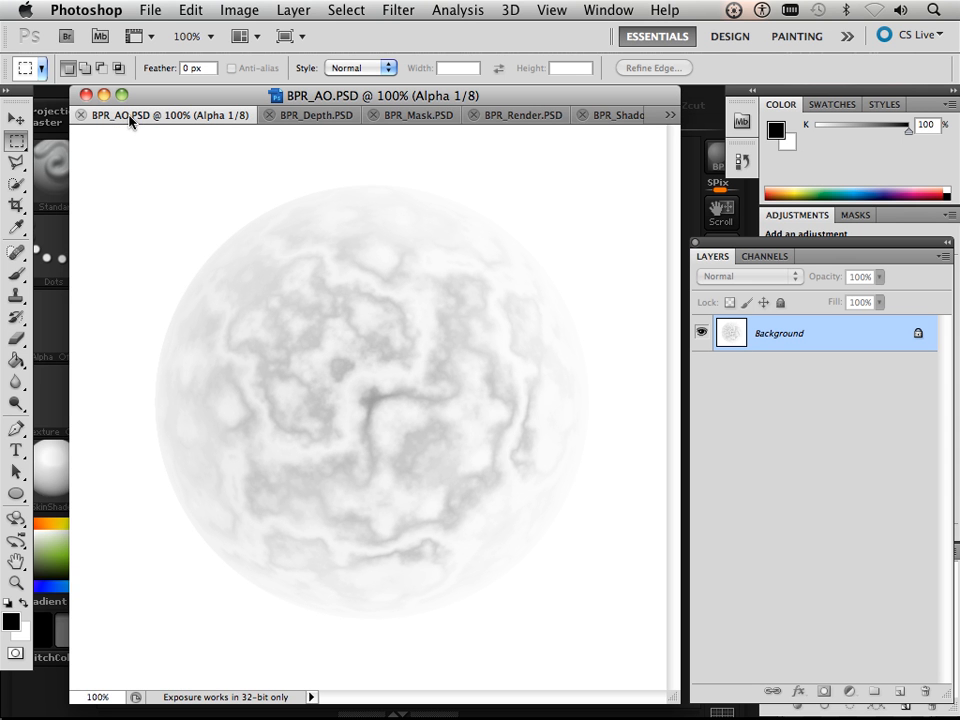
pyautogui.rightClick(808, 336)
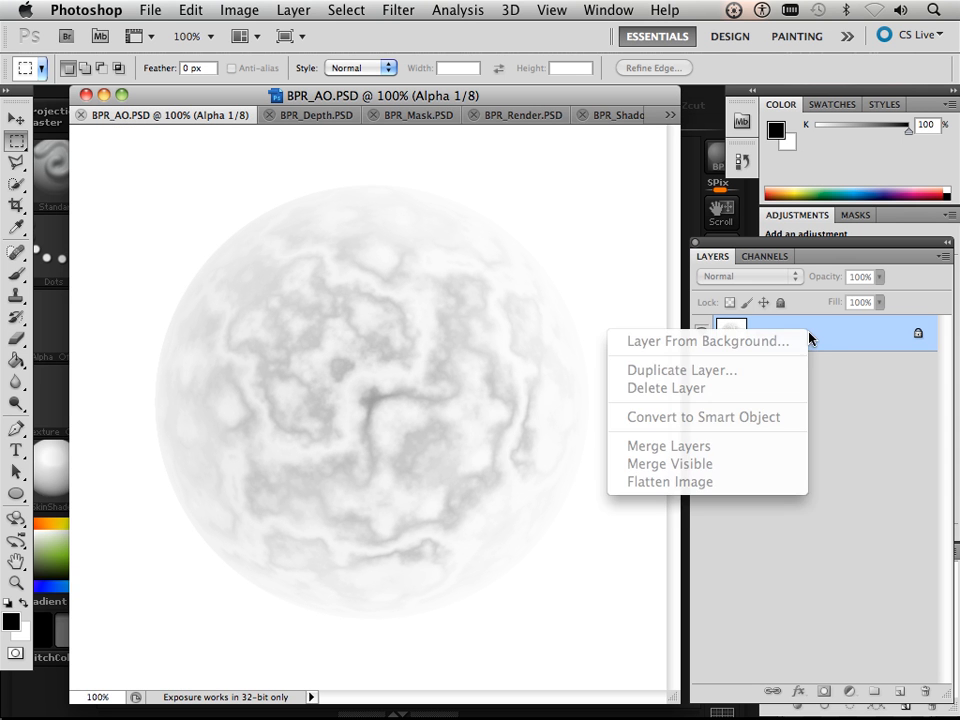
pyautogui.click(838, 335)
pyautogui.click(239, 10)
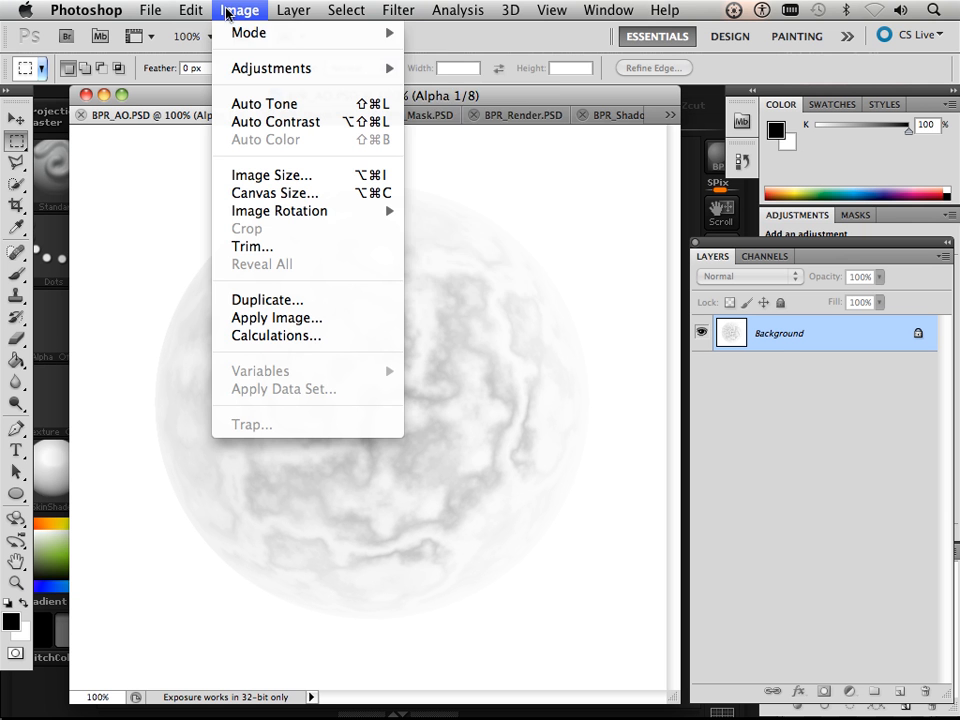
pyautogui.moveTo(281, 32)
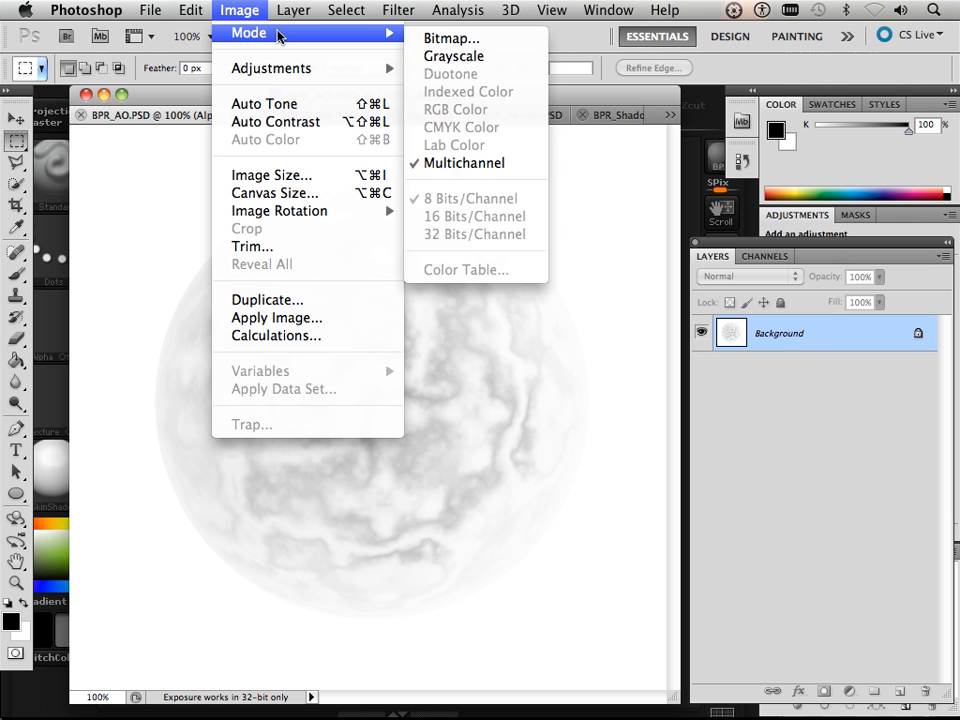
pyautogui.click(440, 56)
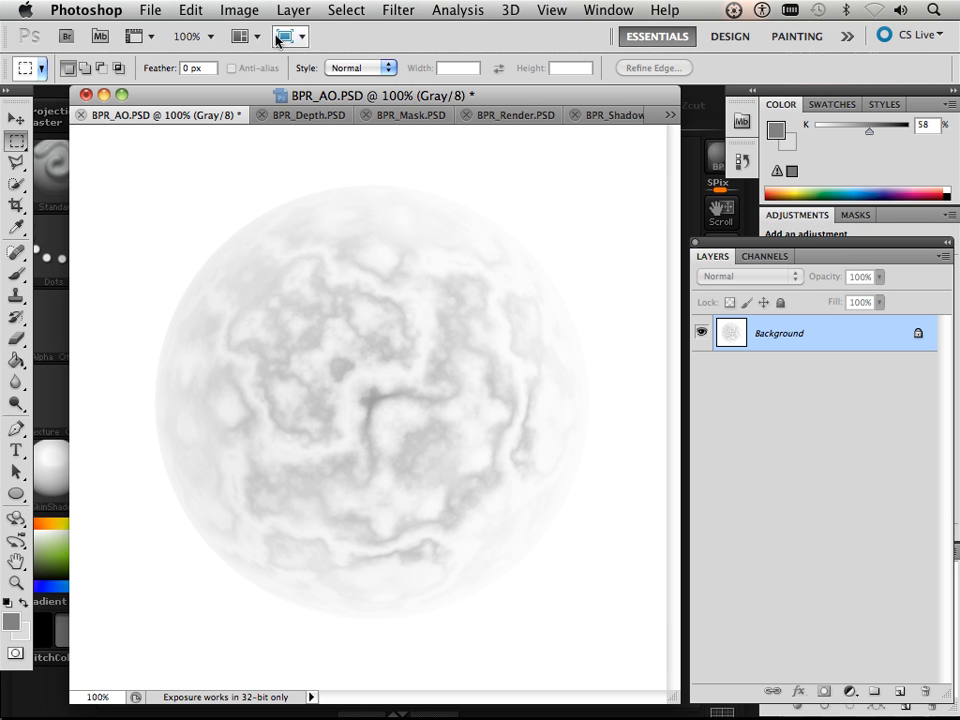
pyautogui.click(239, 10)
pyautogui.moveTo(300, 34)
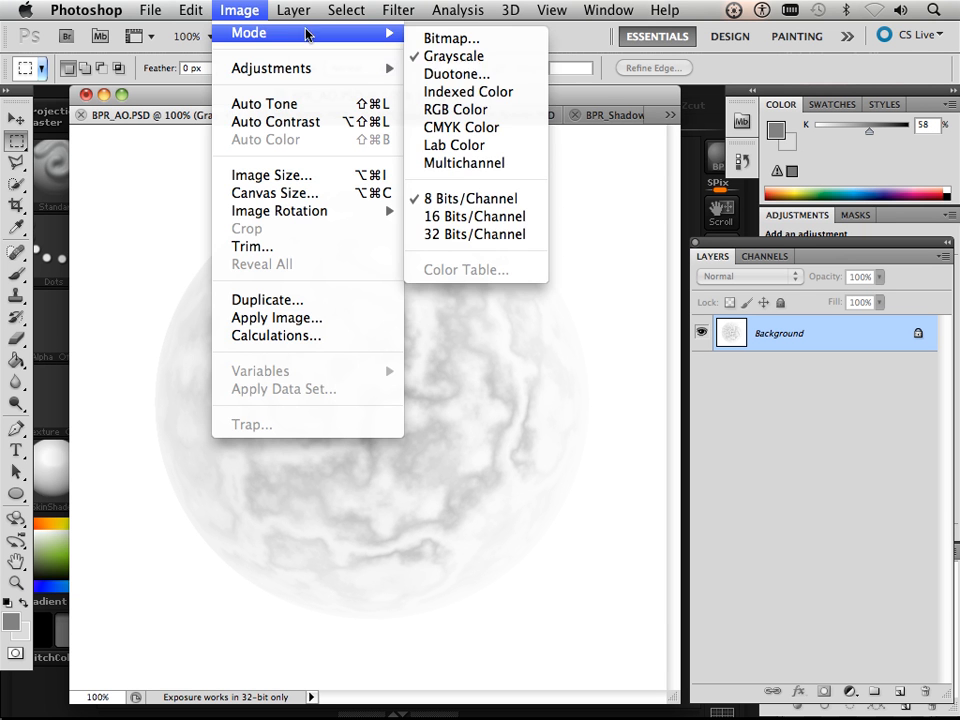
pyautogui.click(452, 110)
# - Duplicate the Background layer of BPR_AO.PSD into BPR_Render.PSD and check that document's layers and channels
pyautogui.rightClick(840, 346)
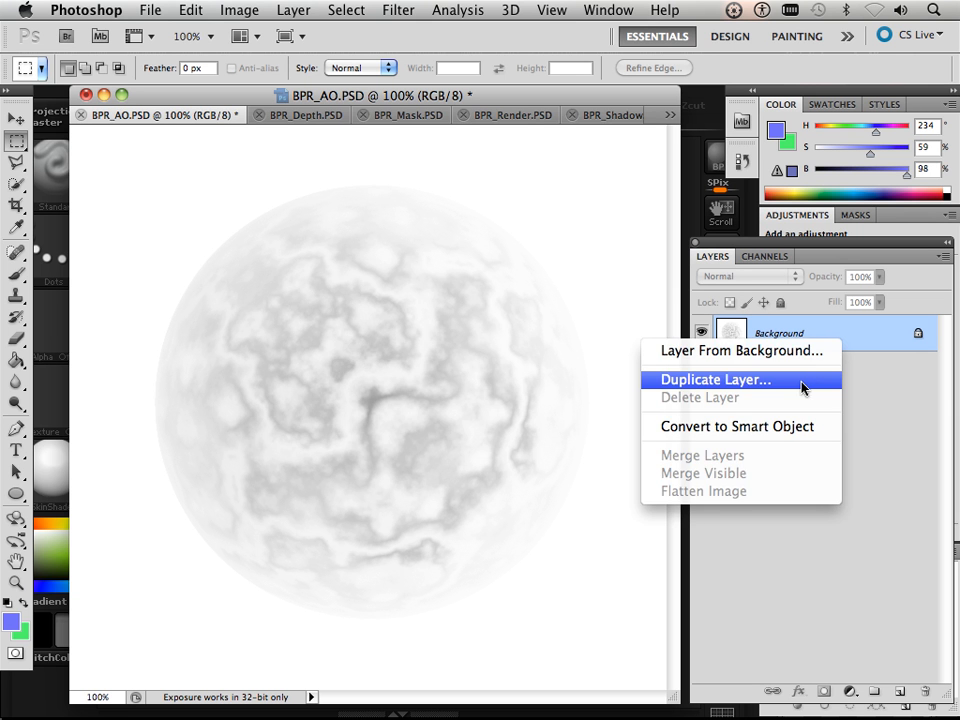
pyautogui.click(805, 387)
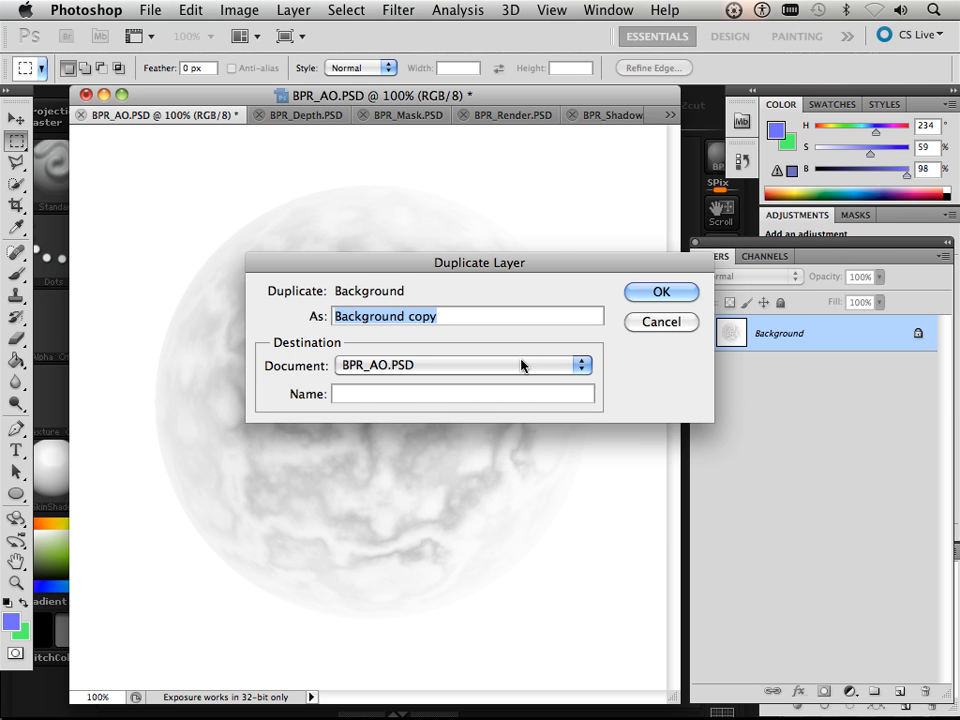
pyautogui.click(523, 365)
pyautogui.click(508, 415)
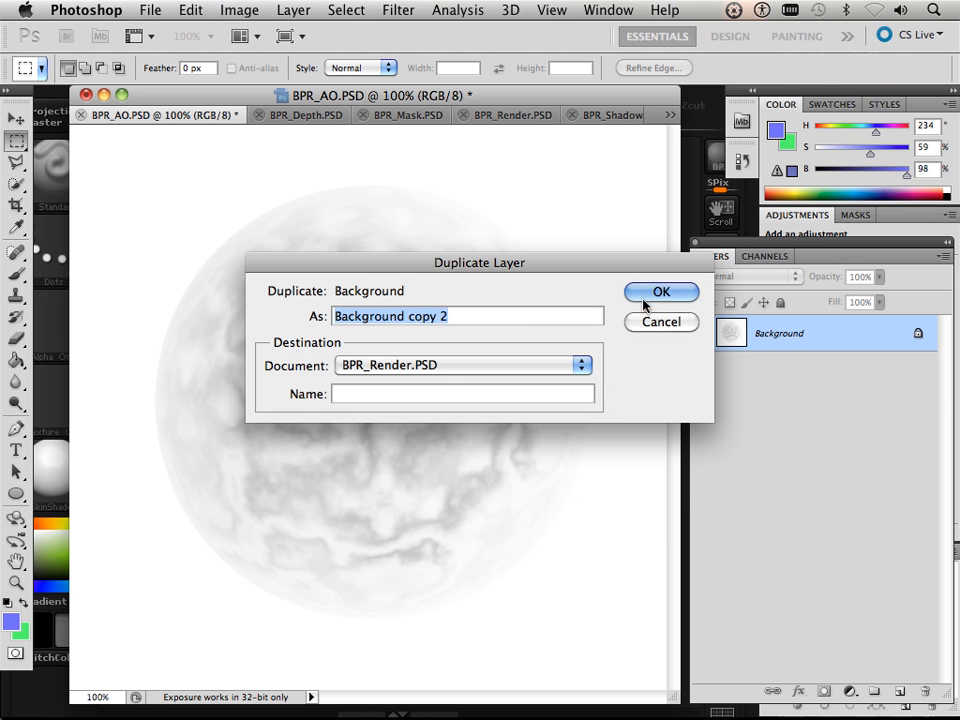
pyautogui.click(646, 293)
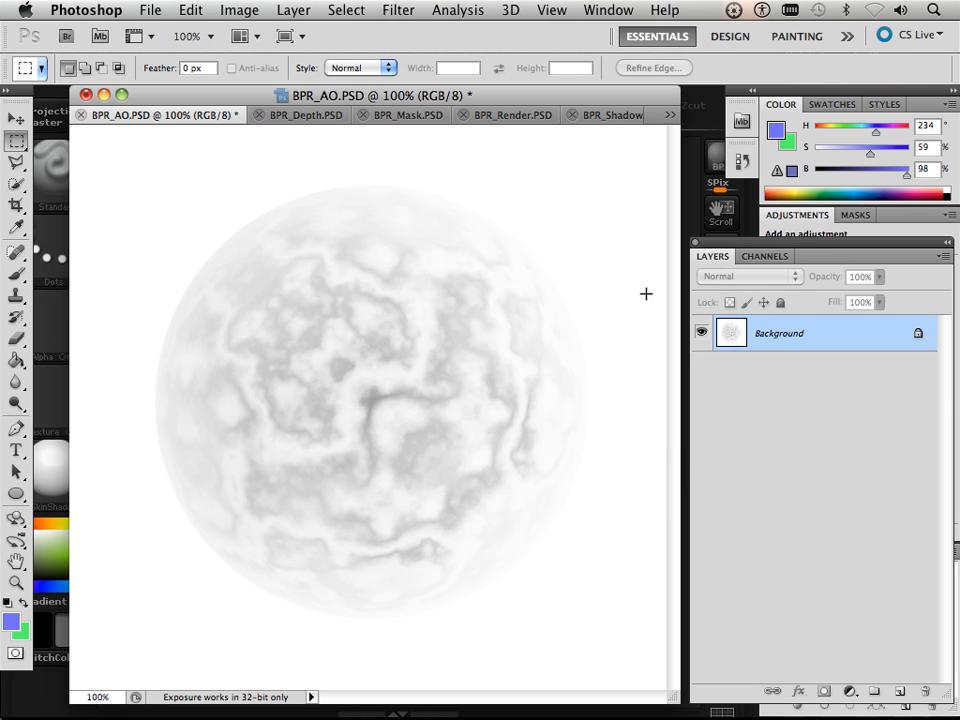
pyautogui.click(490, 118)
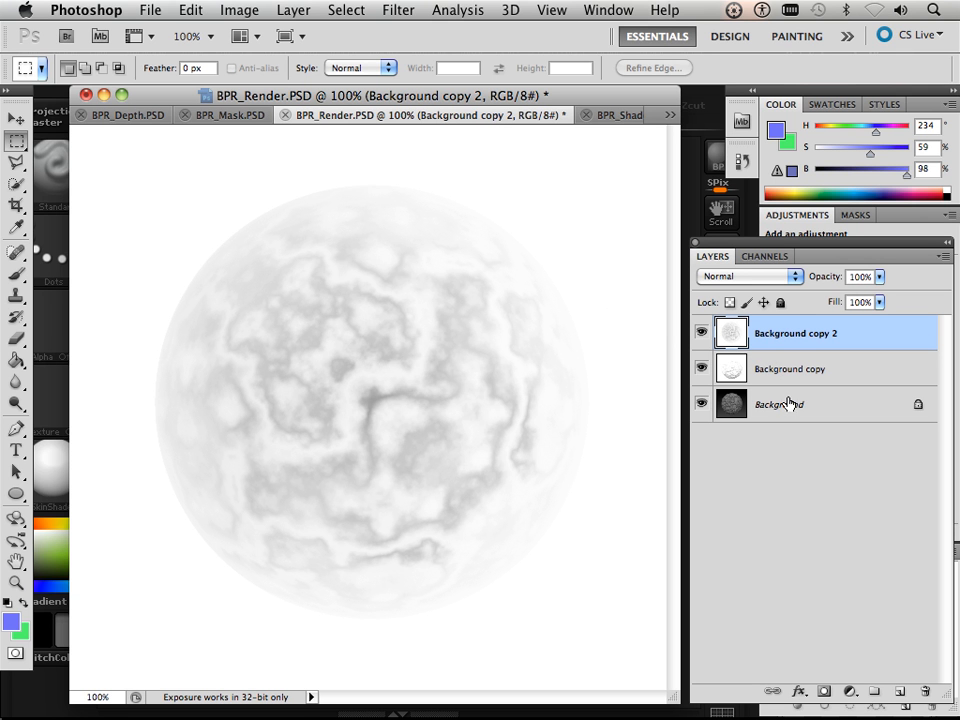
pyautogui.click(757, 266)
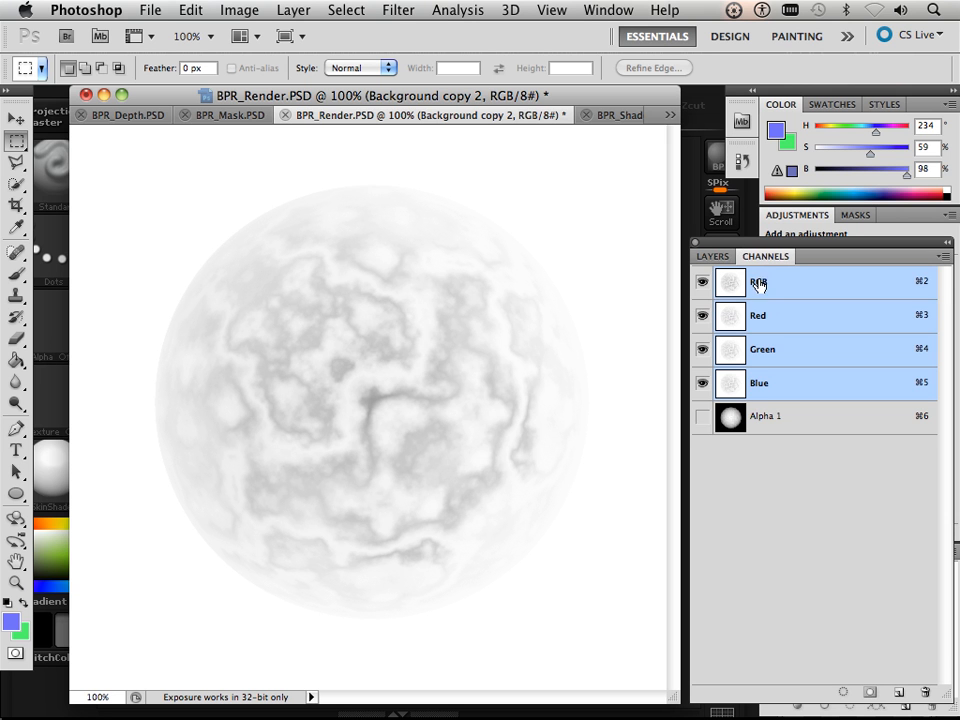
pyautogui.click(705, 259)
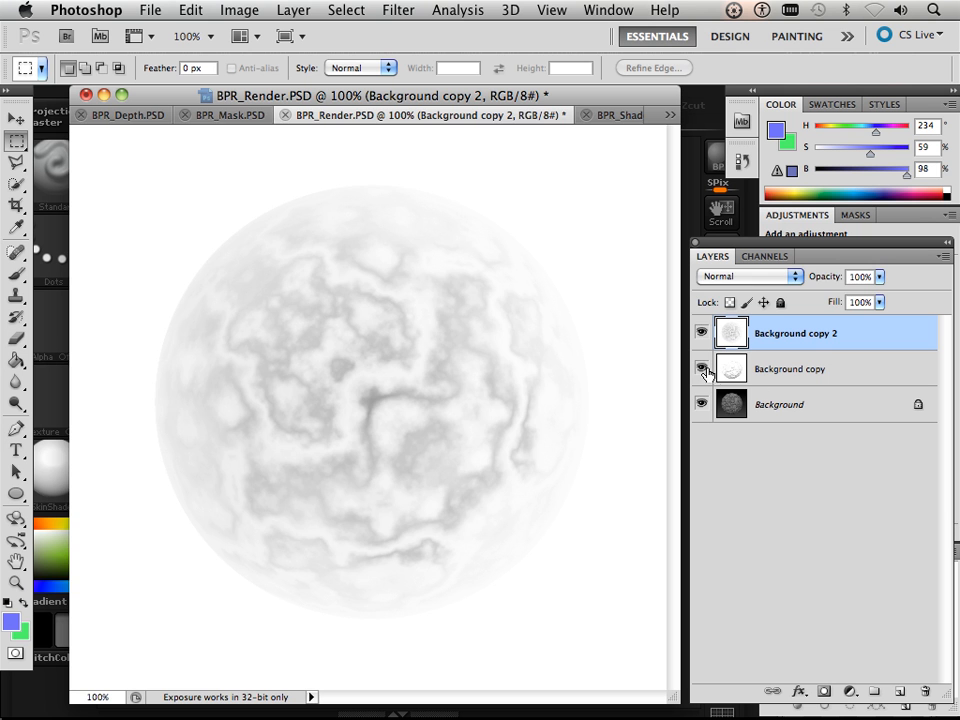
# - Hide both copied pass layers and apply Lens Blur to the Background layer, using Alpha 1 as depth source and a blur focal distance of about 200
pyautogui.moveTo(703, 369); pyautogui.dragTo(698, 337)
pyautogui.click(798, 402)
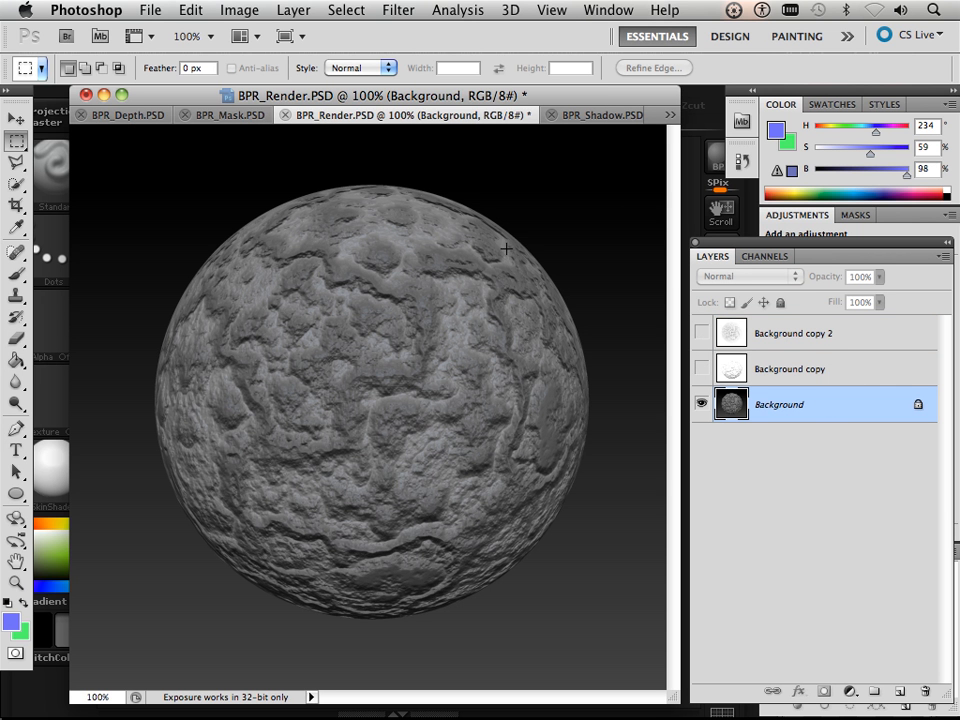
pyautogui.click(396, 10)
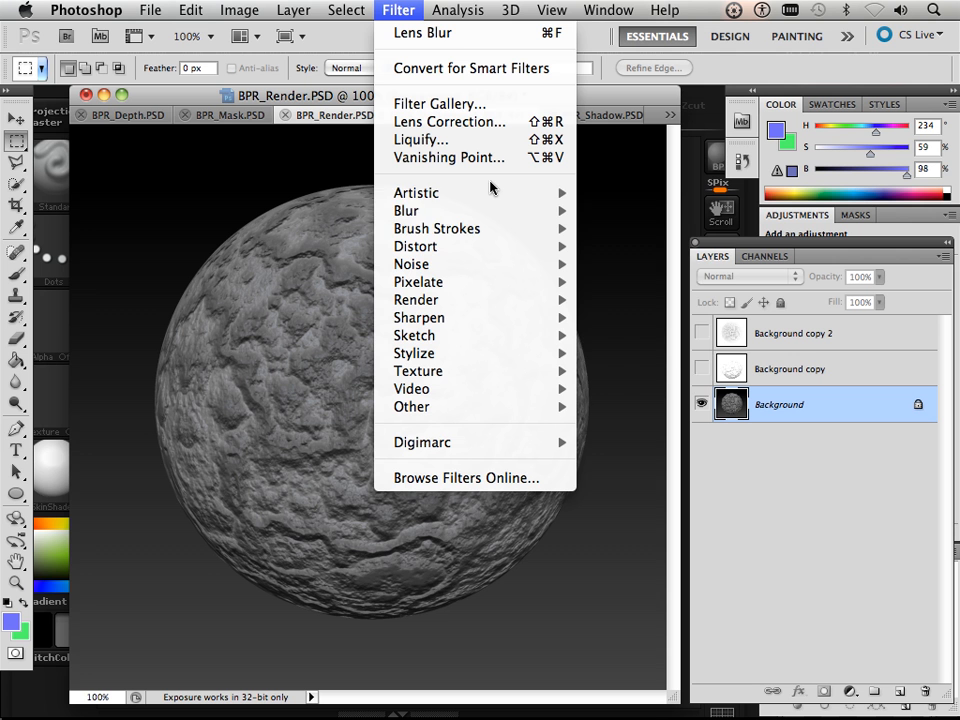
pyautogui.moveTo(491, 216)
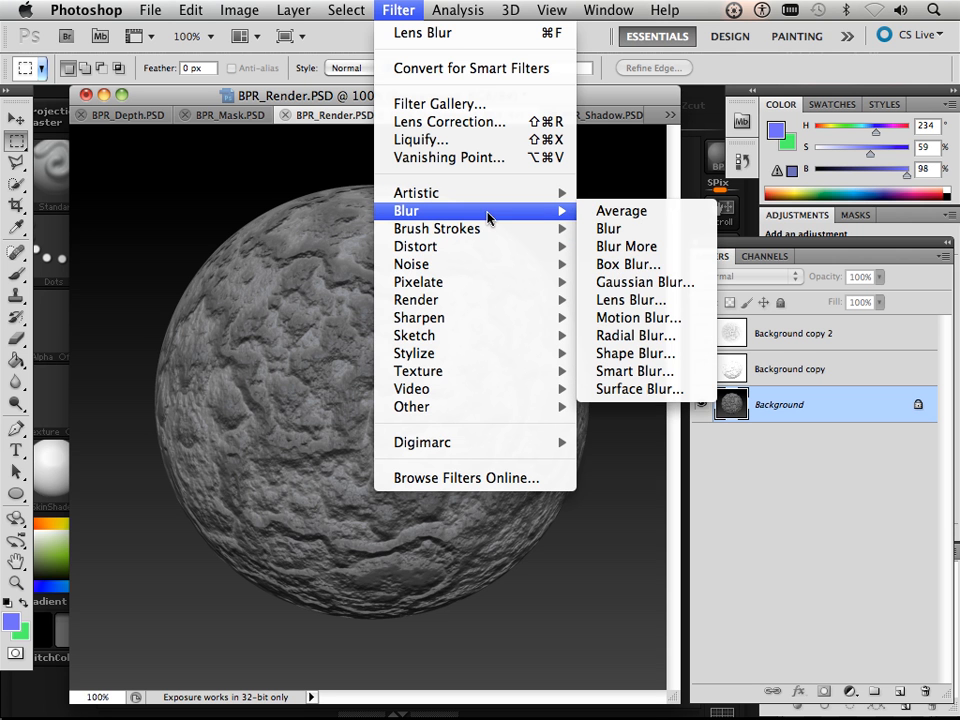
pyautogui.click(625, 299)
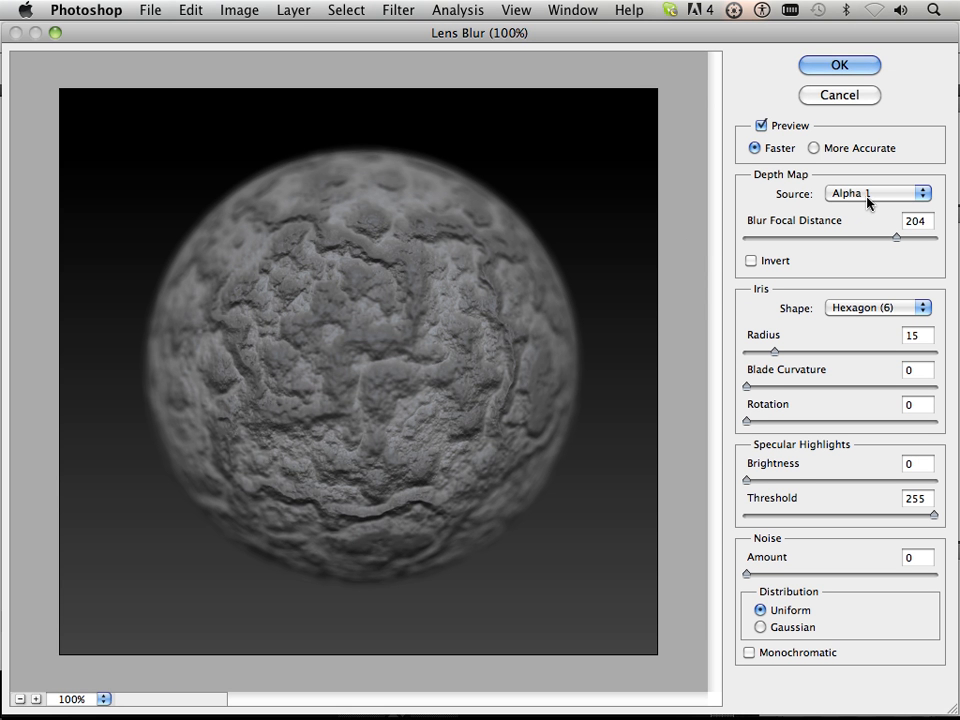
pyautogui.click(888, 239)
pyautogui.moveTo(888, 239); pyautogui.dragTo(786, 241)
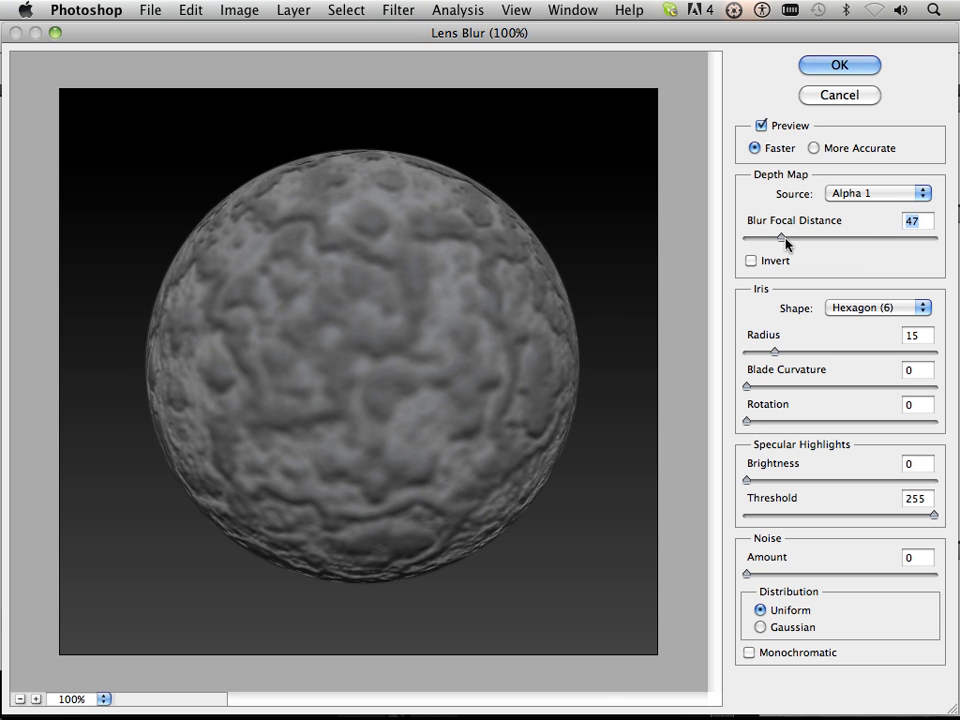
pyautogui.moveTo(784, 241); pyautogui.dragTo(778, 242)
pyautogui.moveTo(780, 242); pyautogui.dragTo(897, 245)
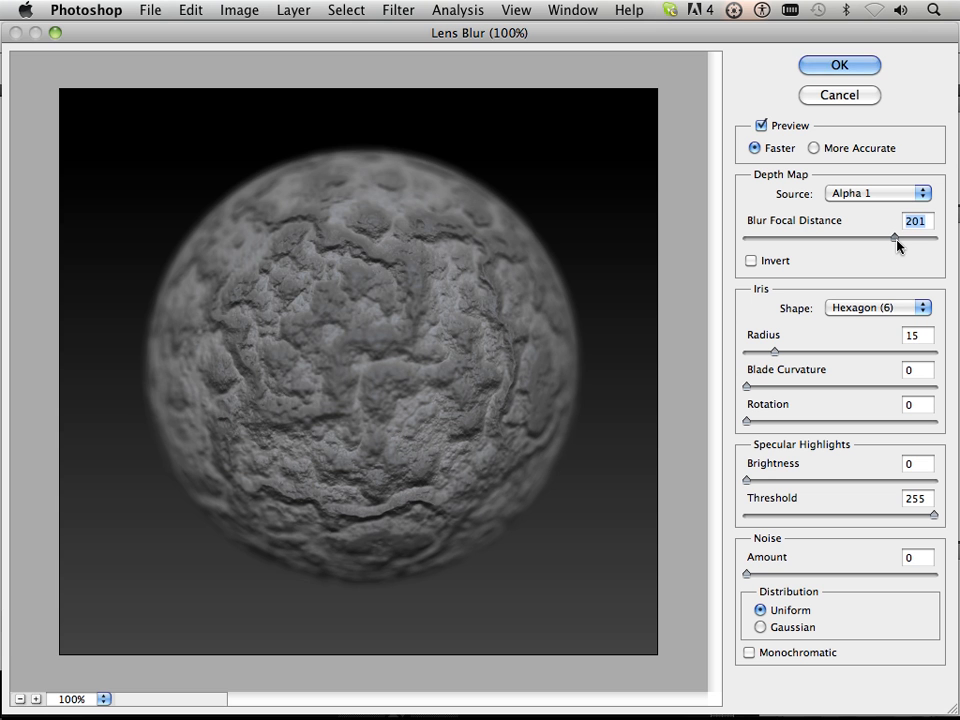
pyautogui.moveTo(897, 245)
pyautogui.mouseDown()
pyautogui.moveTo(777, 242)
pyautogui.moveTo(900, 242)
pyautogui.mouseUp()
pyautogui.click(838, 66)
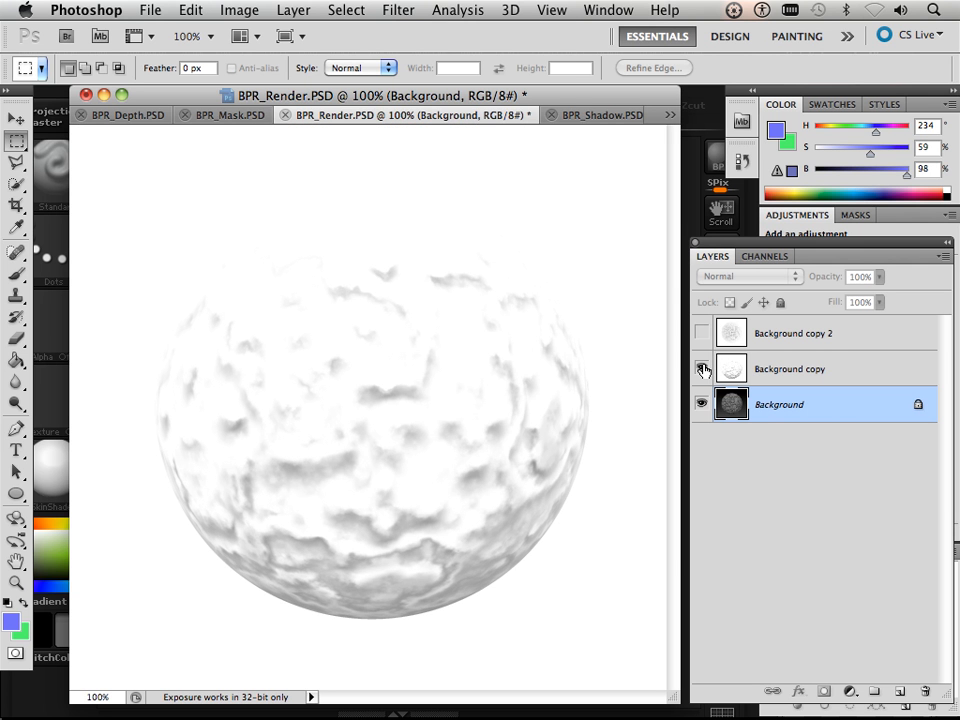
# - Reapply the last Lens Blur to the shadow layer, Background copy, and to the AO layer, Background copy 2, with both layers shown
pyautogui.click(786, 371)
pyautogui.click(413, 17)
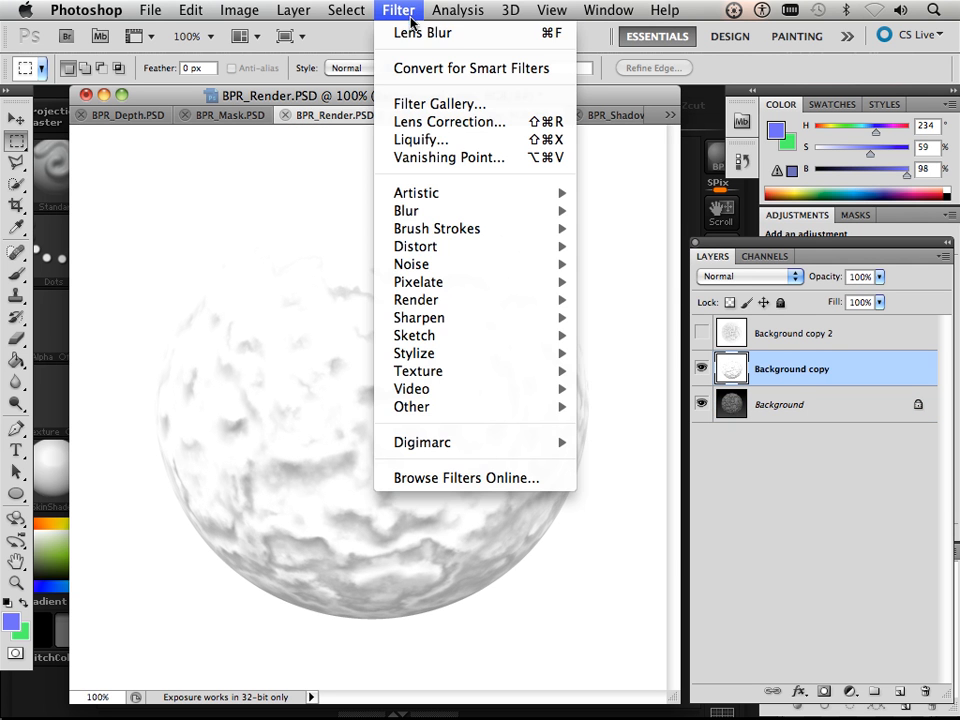
pyautogui.click(405, 31)
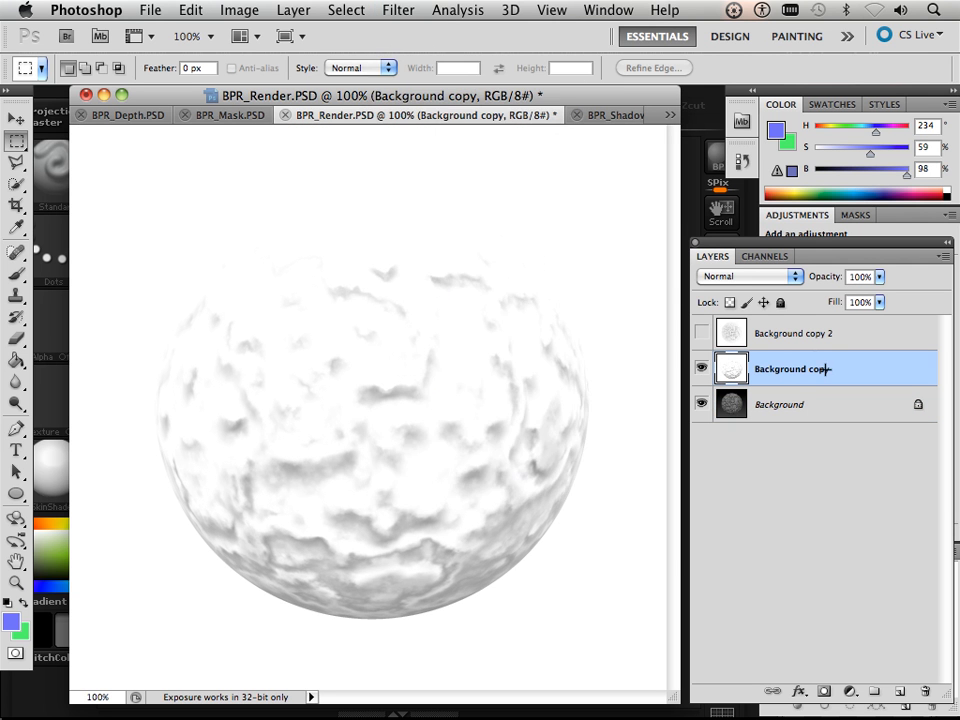
pyautogui.click(701, 333)
pyautogui.click(750, 335)
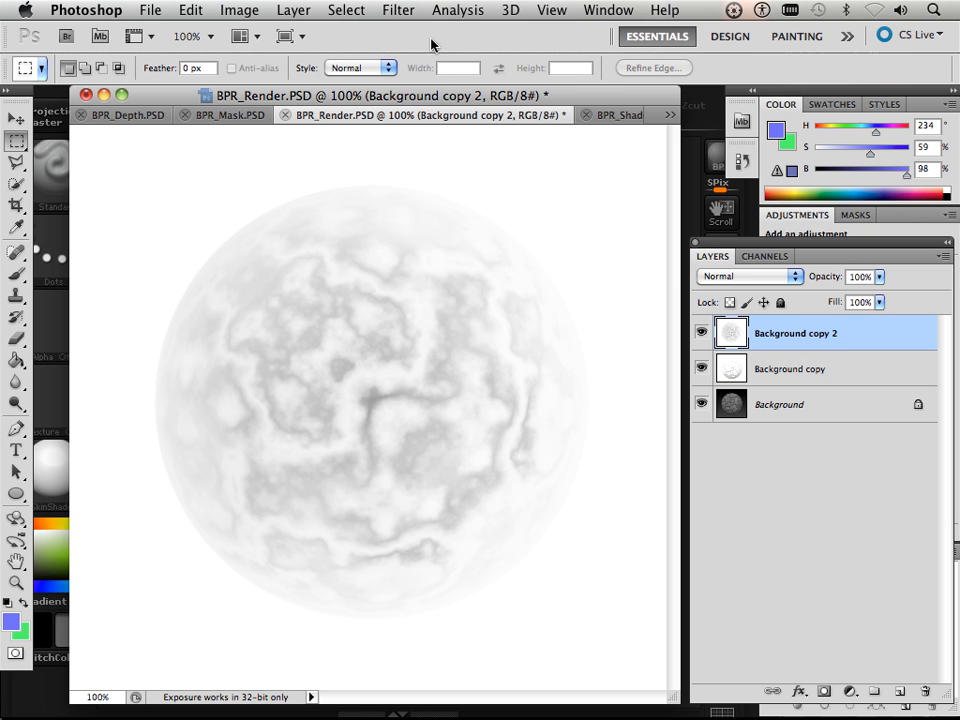
pyautogui.click(396, 14)
pyautogui.click(400, 32)
# - Hide Background copy 2 and set the blend mode of the shadow layer, Background copy, to Multiply
pyautogui.click(812, 378)
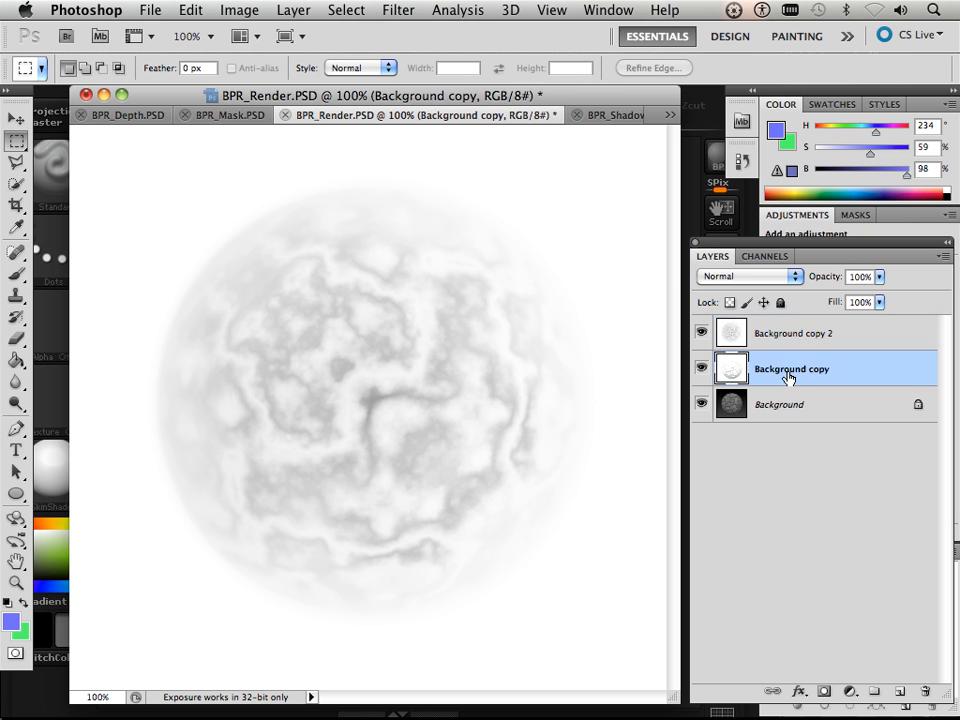
pyautogui.click(703, 334)
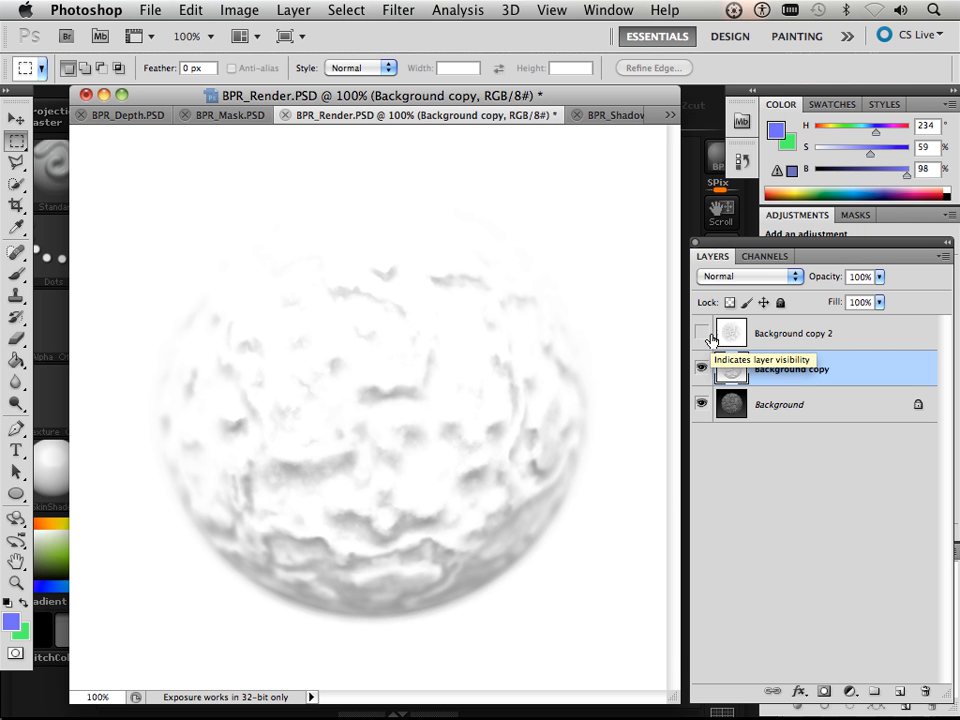
pyautogui.click(742, 276)
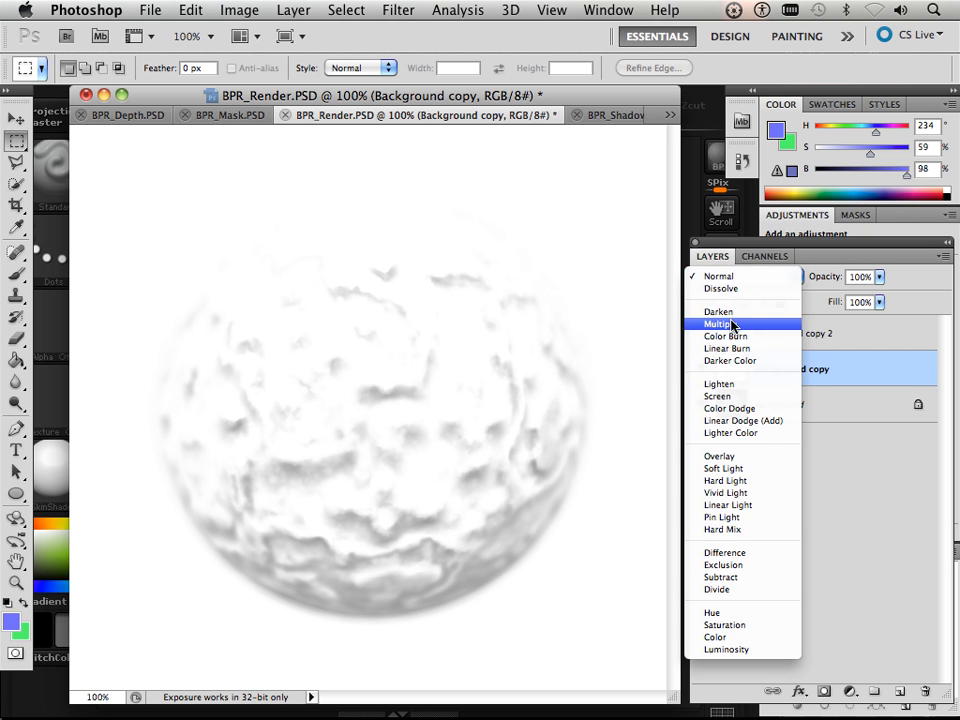
pyautogui.click(735, 325)
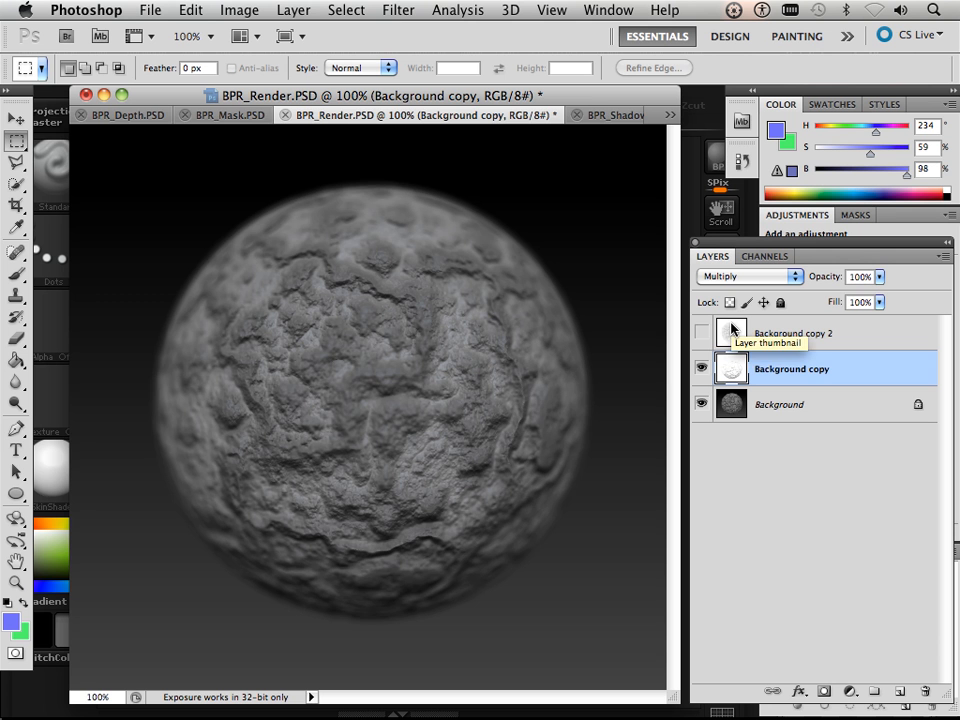
# - Show the AO layer, Background copy 2, and set its blend mode to Multiply
pyautogui.click(704, 335)
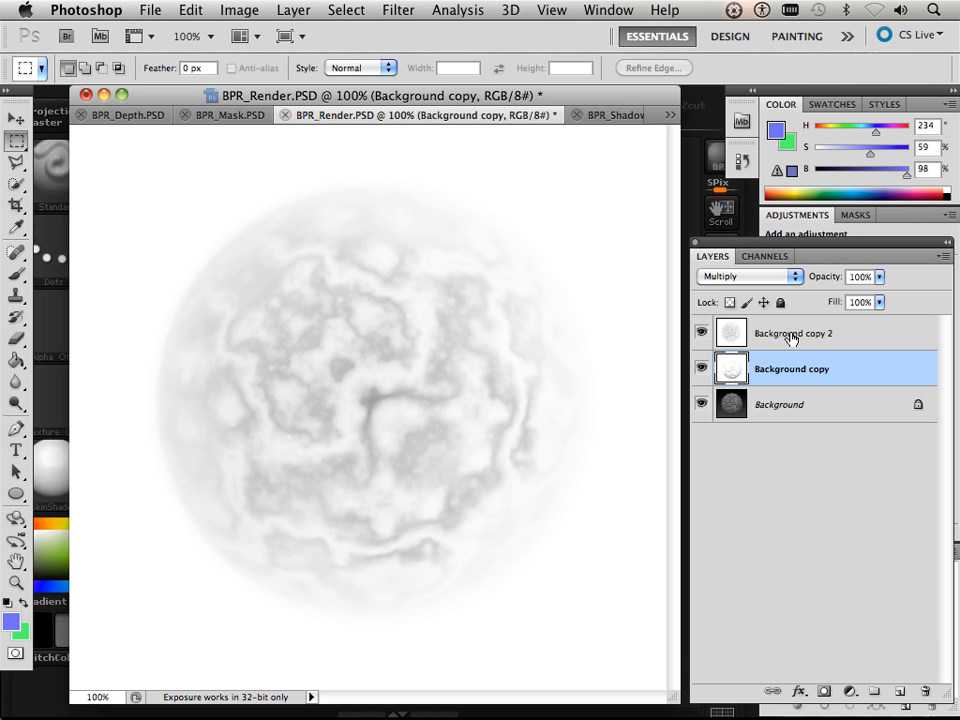
pyautogui.click(790, 335)
pyautogui.click(750, 276)
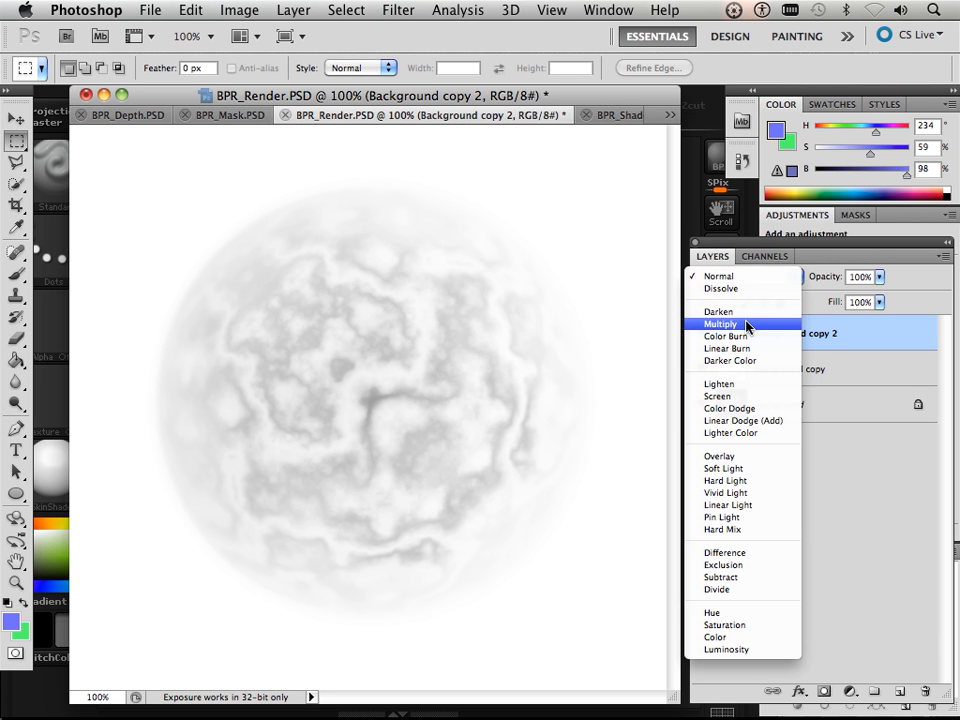
pyautogui.click(746, 324)
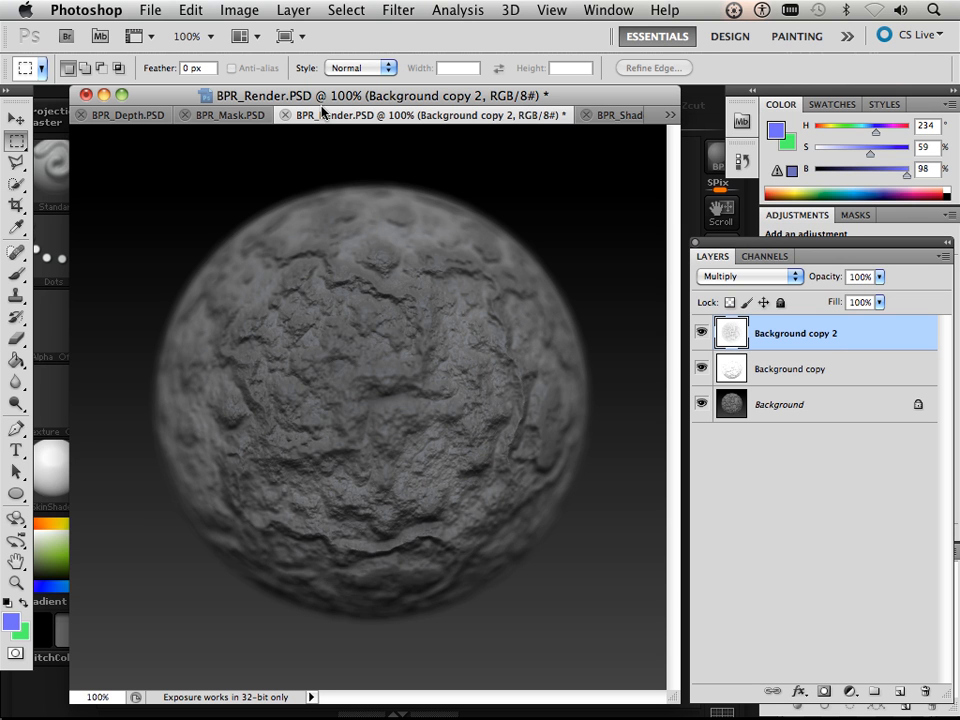
# - Compare the composite in BPR_Render.PSD with the reference image in master.PSD
pyautogui.click(669, 116)
pyautogui.click(697, 205)
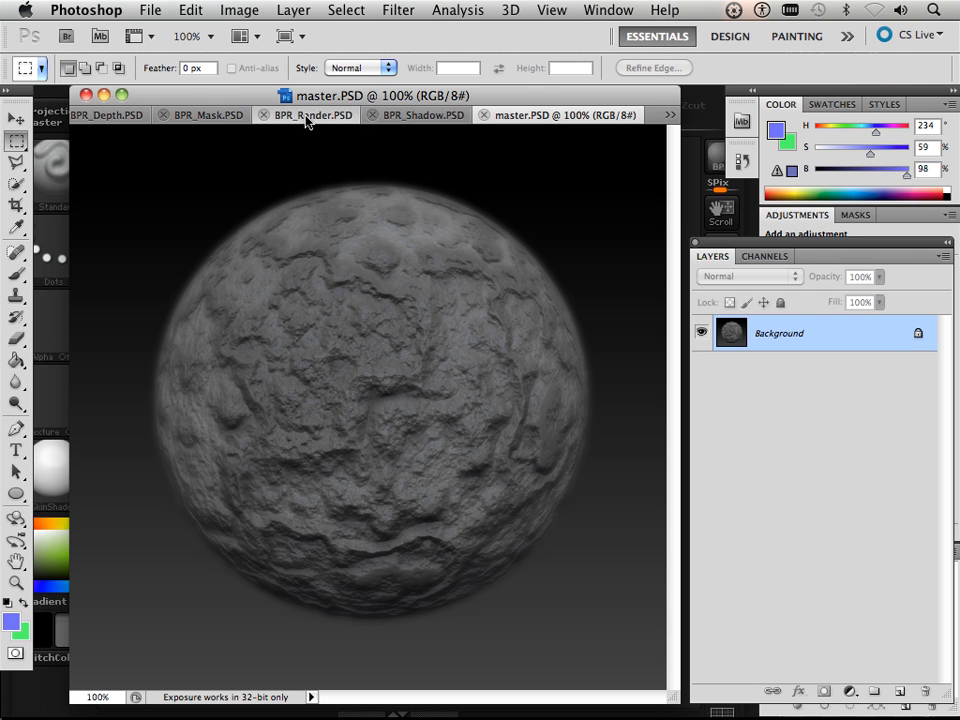
pyautogui.click(306, 118)
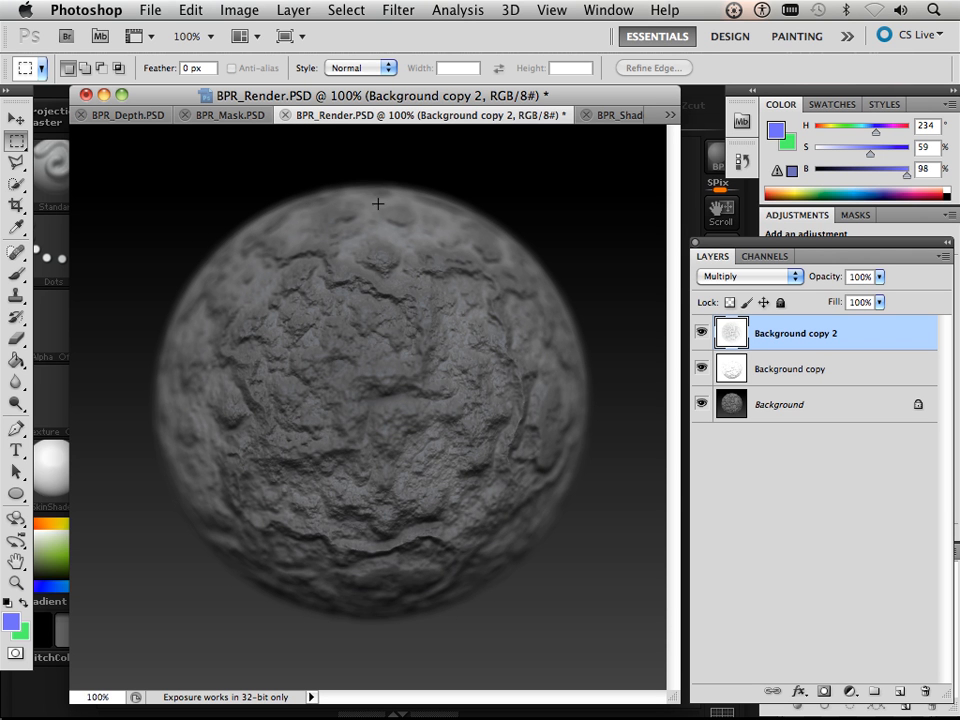